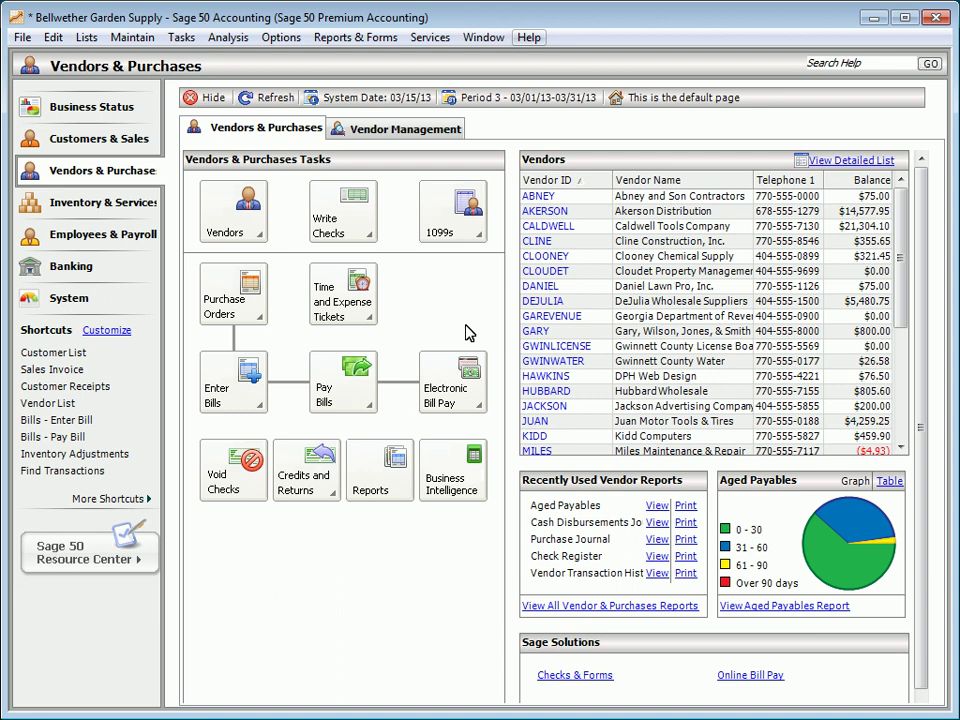
# Open a new blank purchase order from the Purchase Orders command list
pyautogui.click(230, 298)
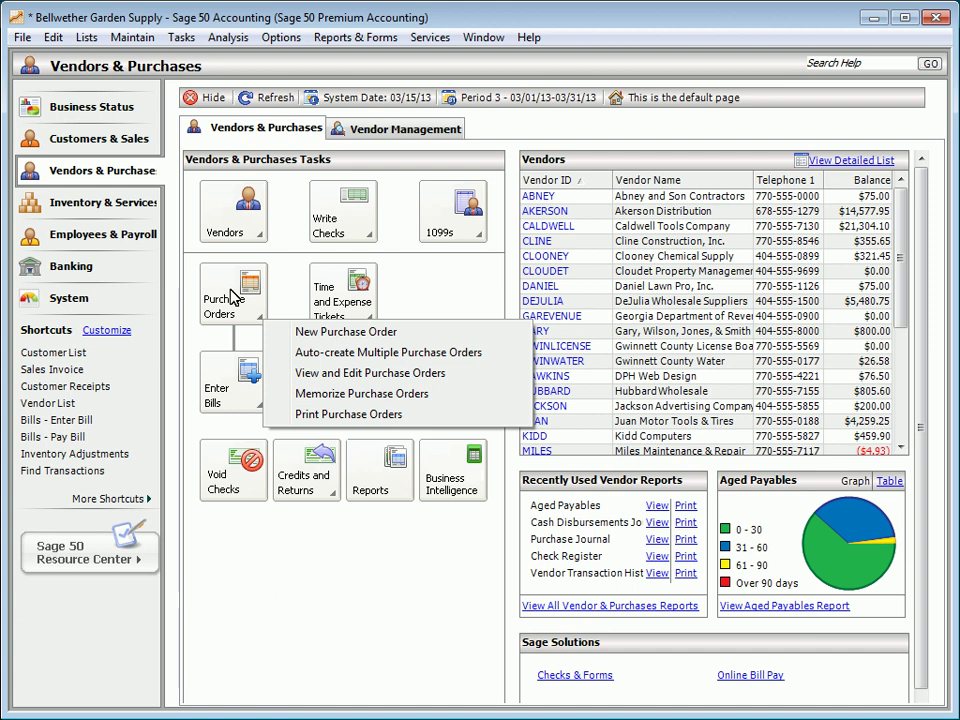
pyautogui.click(370, 333)
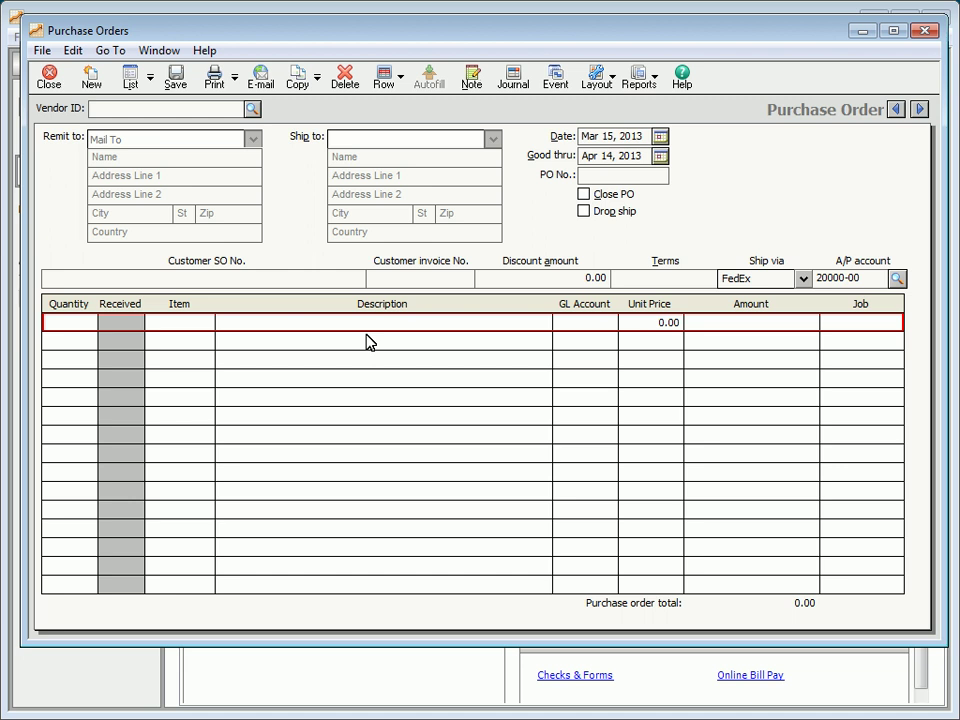
# Step back to the previous record to show Abney and Son Contractors' 1,785.00 birdhouse order
pyautogui.click(896, 110)
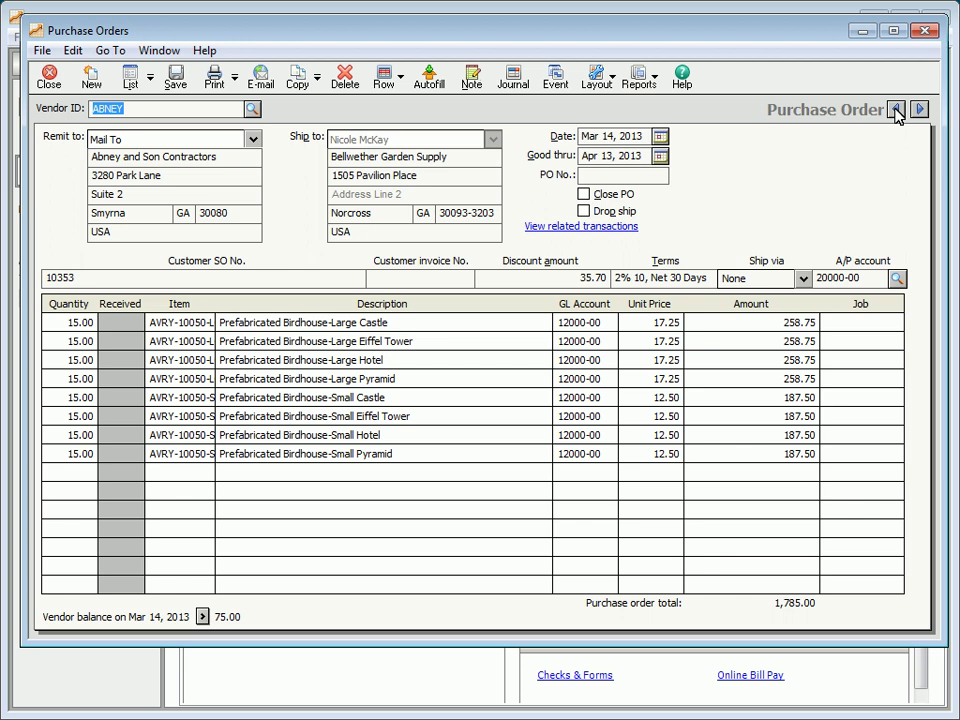
# Close the purchase order and open a blank Purchases/Receive Inventory bill
pyautogui.click(47, 78)
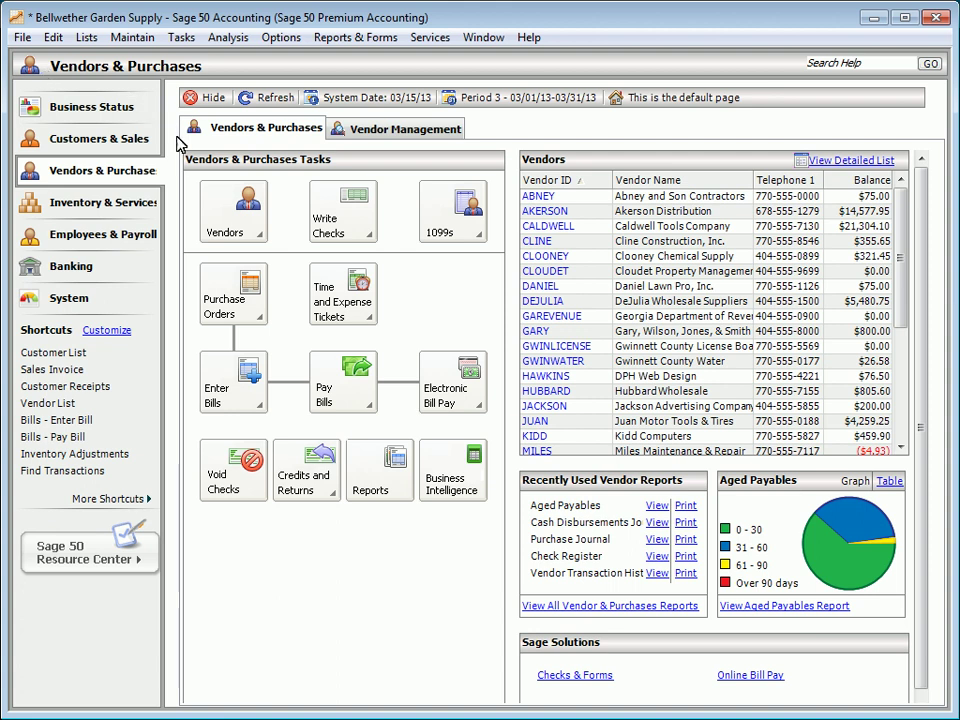
pyautogui.click(229, 388)
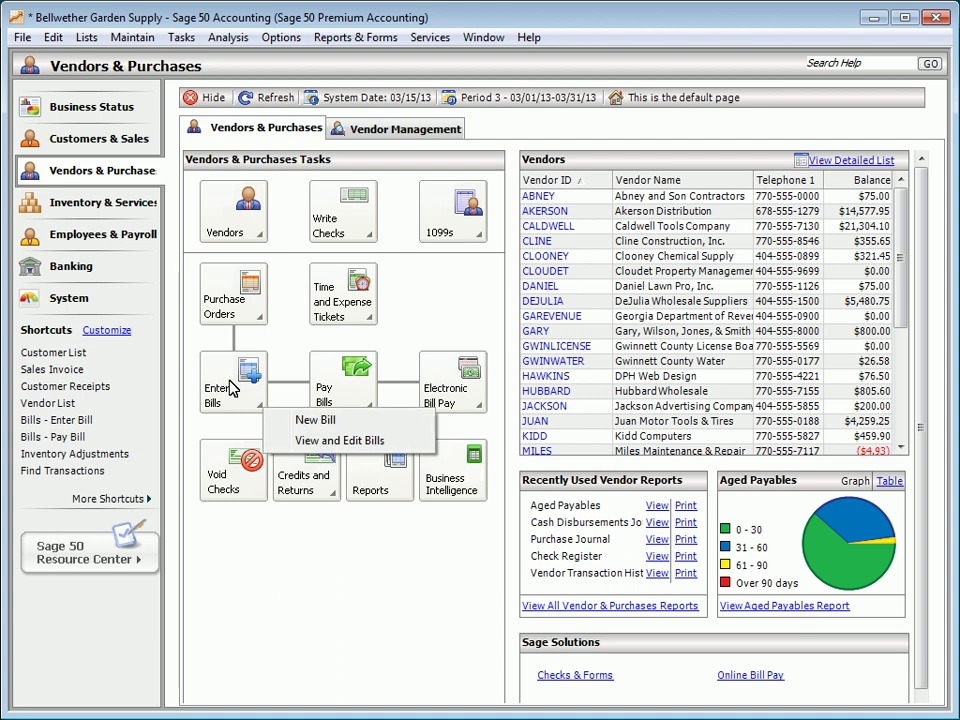
pyautogui.click(315, 420)
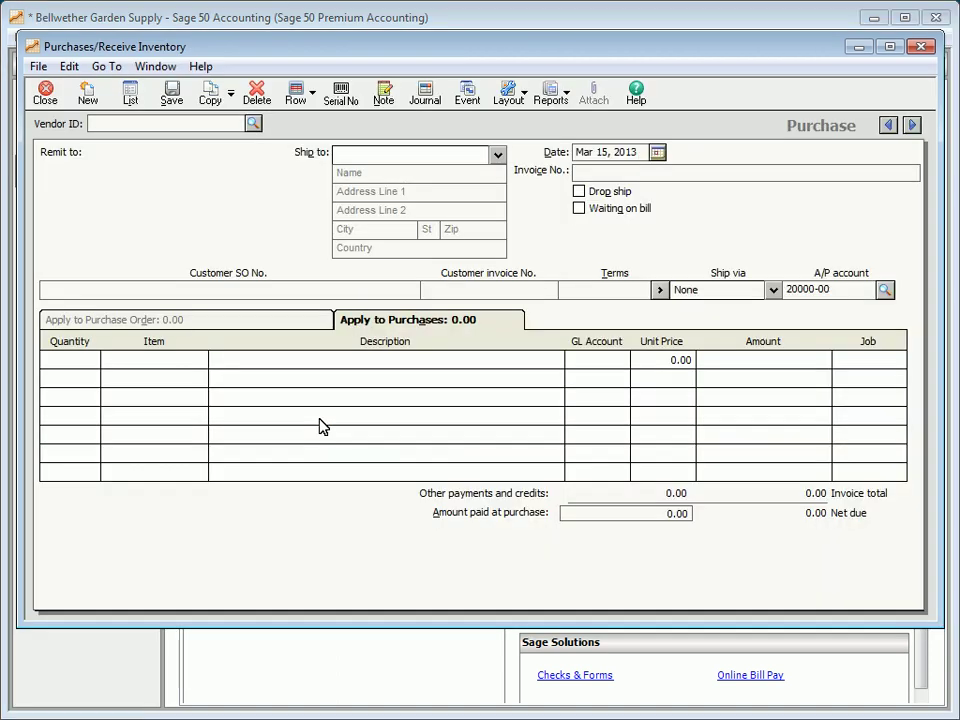
# Choose vendor CLINE, enter invoice number 236598, and accept the 2% 10, Net 30 Days terms
pyautogui.click(252, 123)
pyautogui.doubleClick(115, 176)
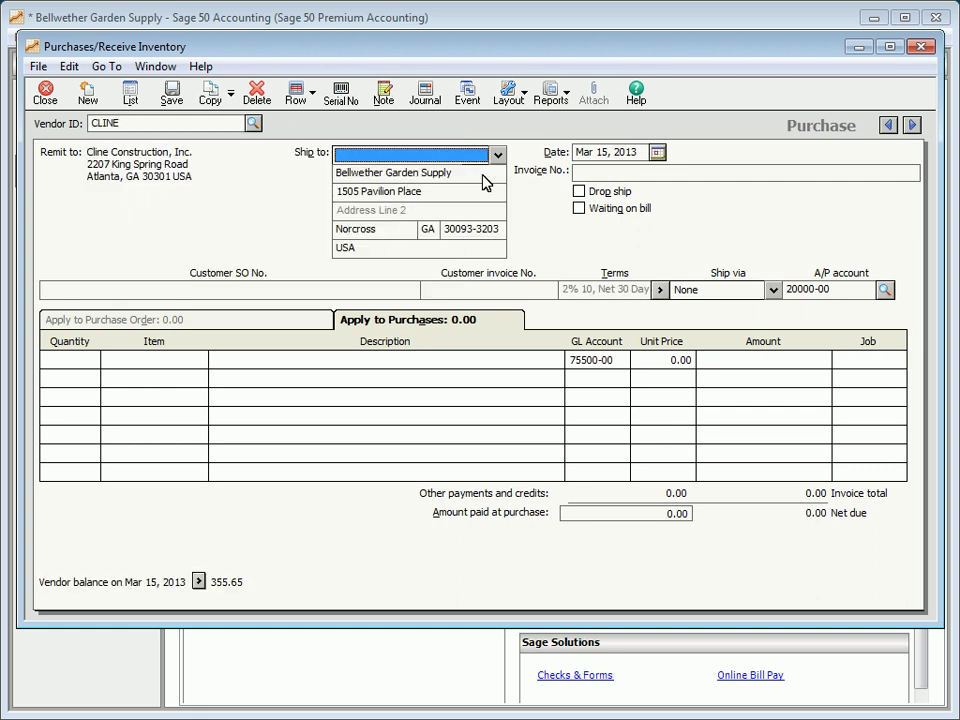
pyautogui.click(669, 177)
pyautogui.write('236598')
pyautogui.press('Tab')
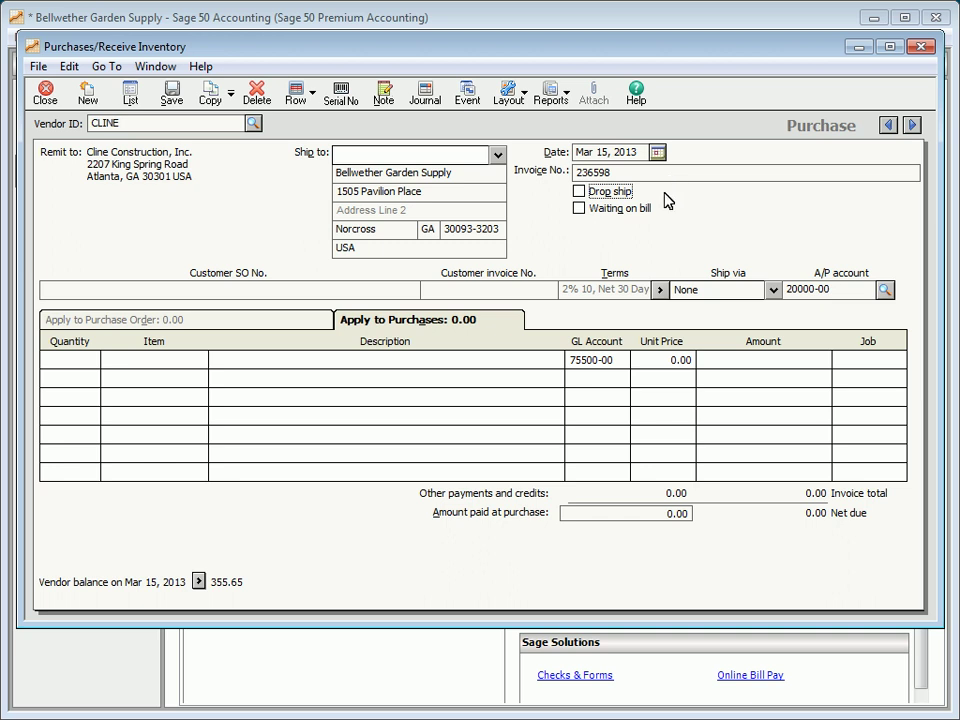
pyautogui.click(661, 289)
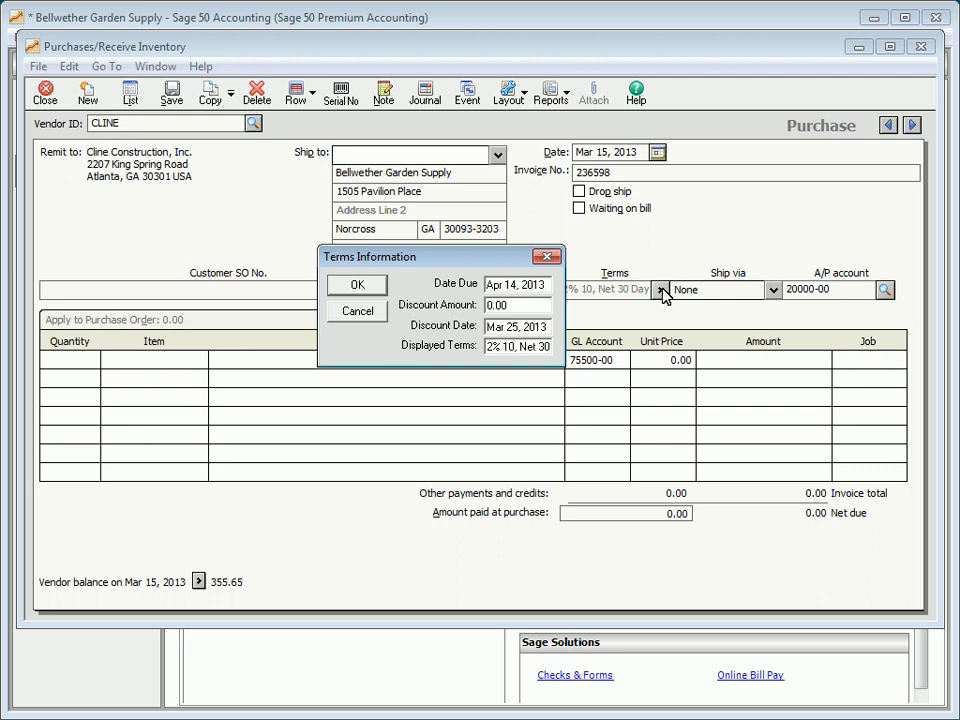
pyautogui.click(357, 287)
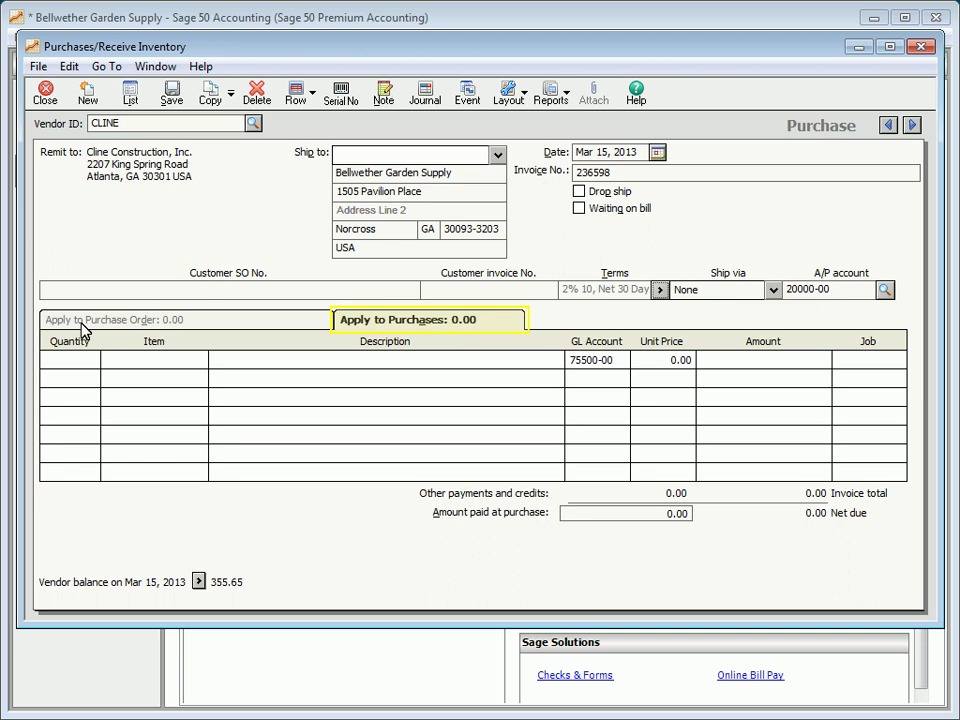
# Add a purchase line of 3 AVRY-10100 bird houses
pyautogui.click(50, 362)
pyautogui.write('3')
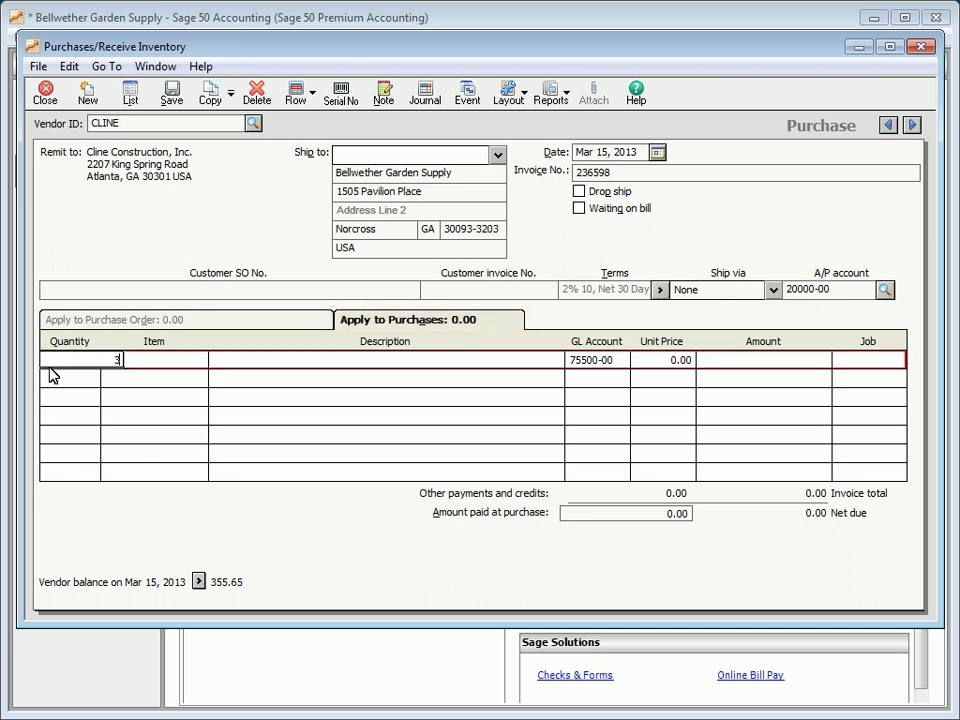
pyautogui.press('Tab')
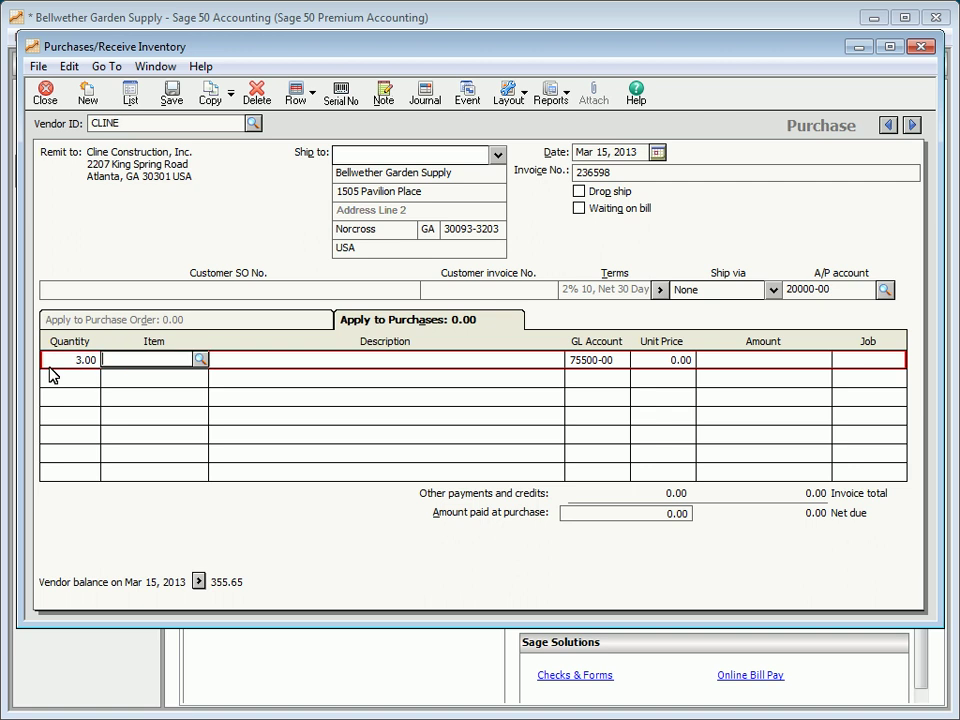
pyautogui.click(200, 360)
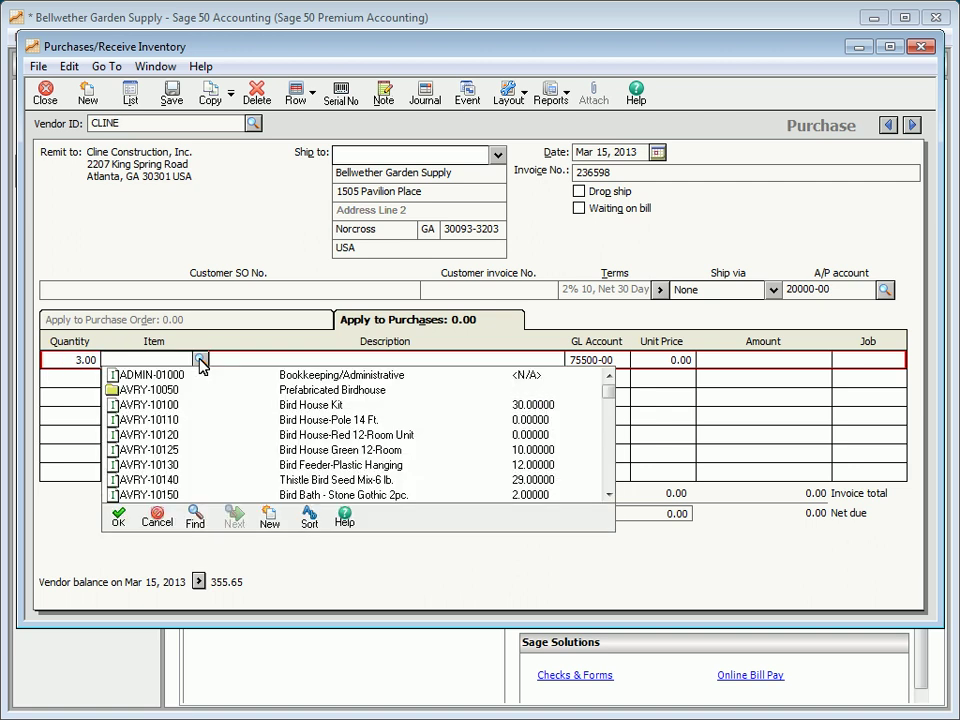
pyautogui.doubleClick(157, 405)
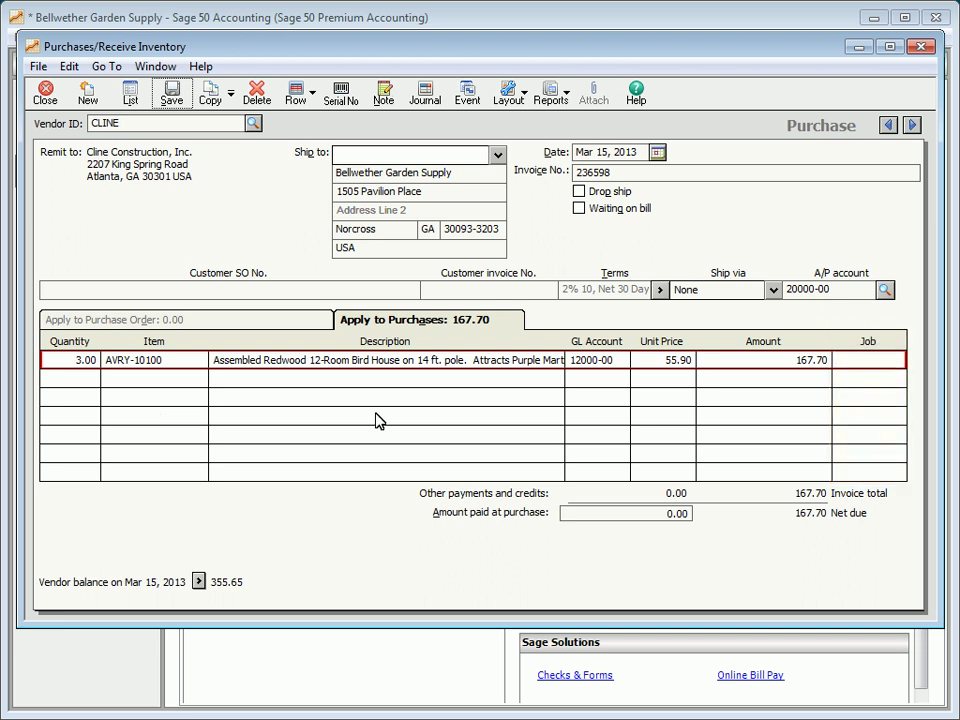
# Record 167.70 paid at purchase with reference 23111 and save the Cline purchase
pyautogui.click(585, 514)
pyautogui.write('167.70')
pyautogui.press('Tab')
pyautogui.write('23111')
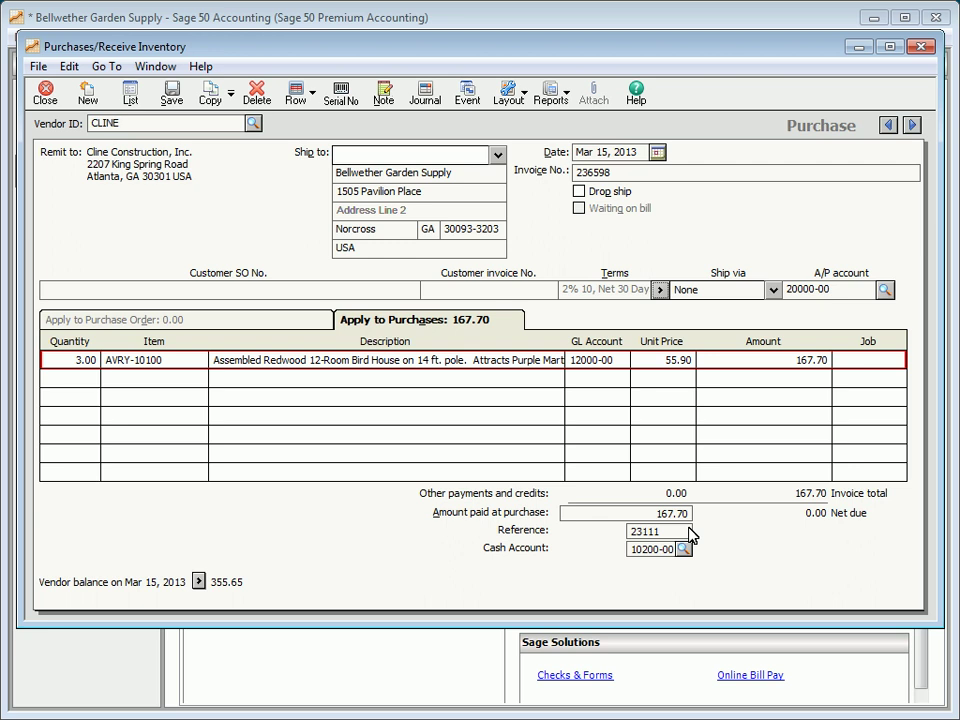
pyautogui.click(170, 93)
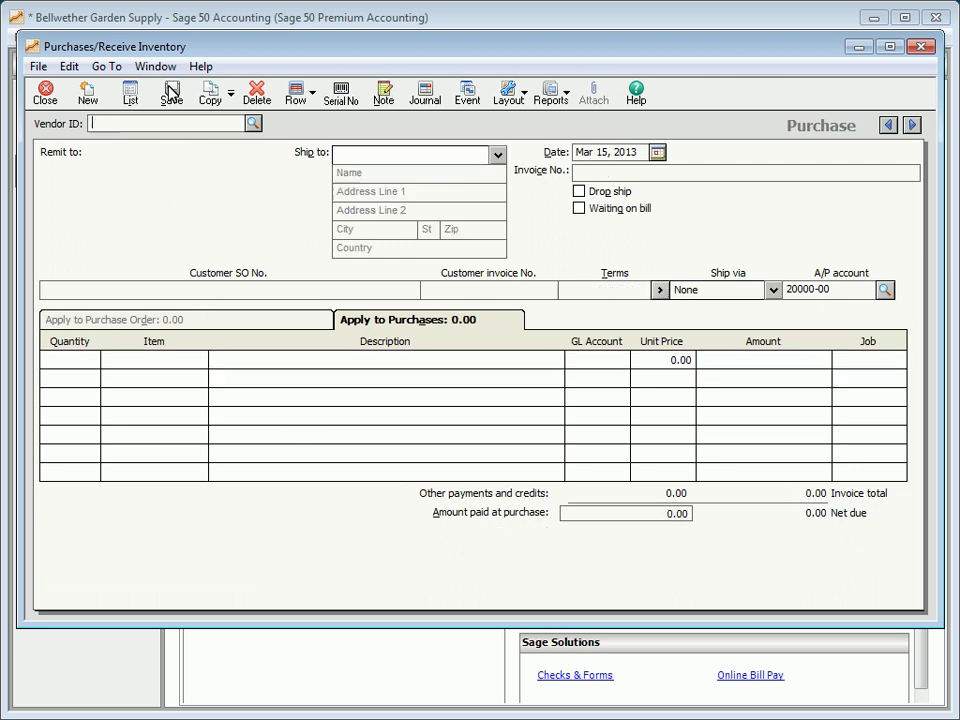
# Select vendor DEJULIA and apply purchase order 10202 to the purchase
pyautogui.click(253, 123)
pyautogui.click(140, 227)
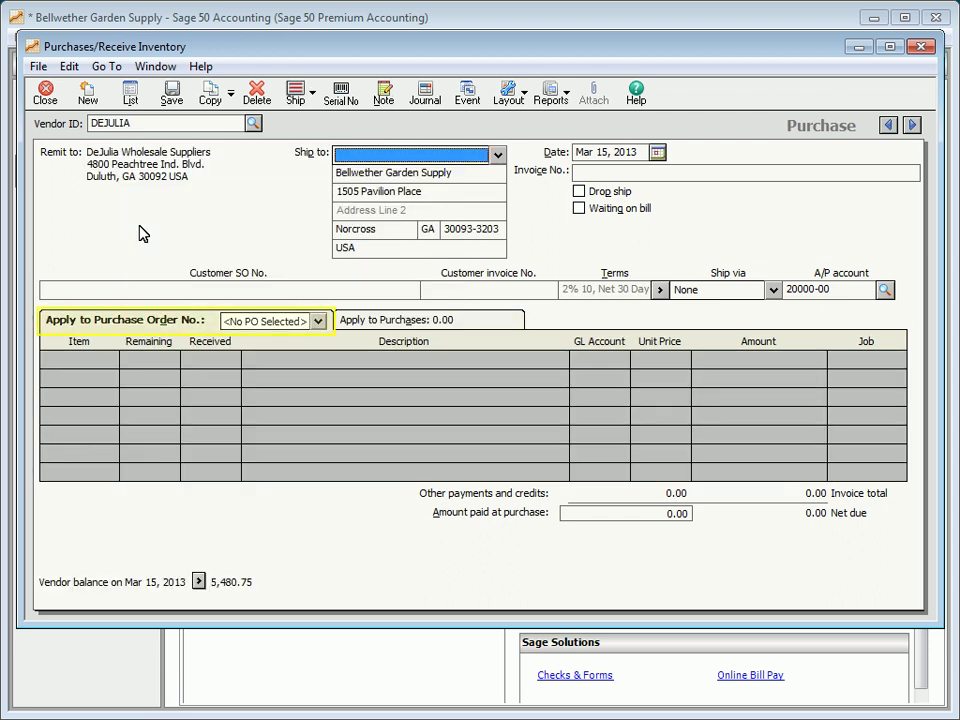
pyautogui.click(318, 321)
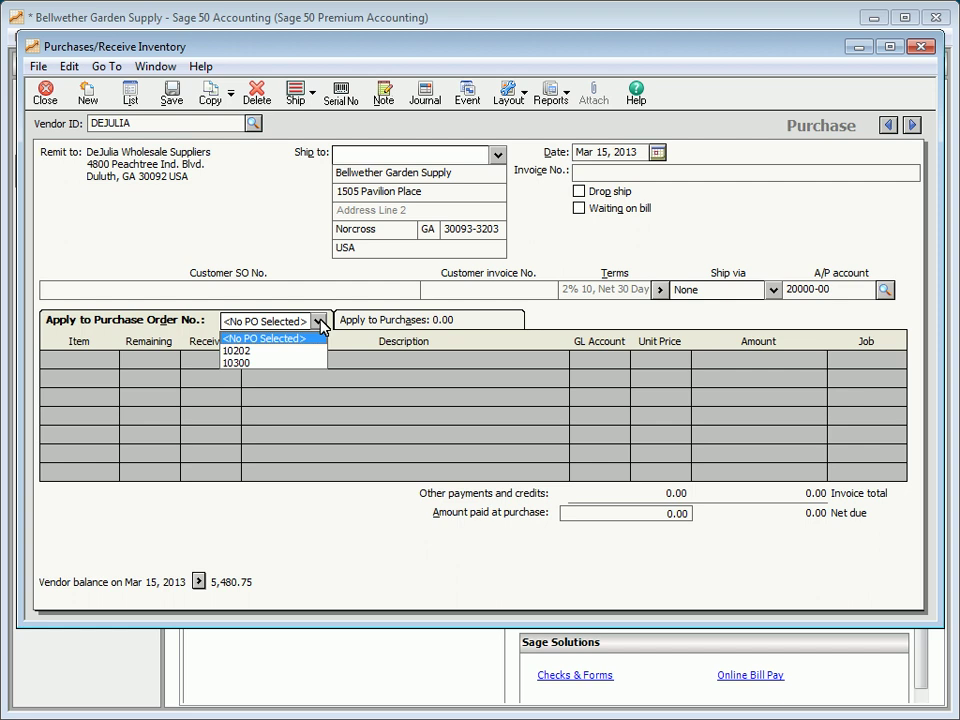
pyautogui.click(257, 352)
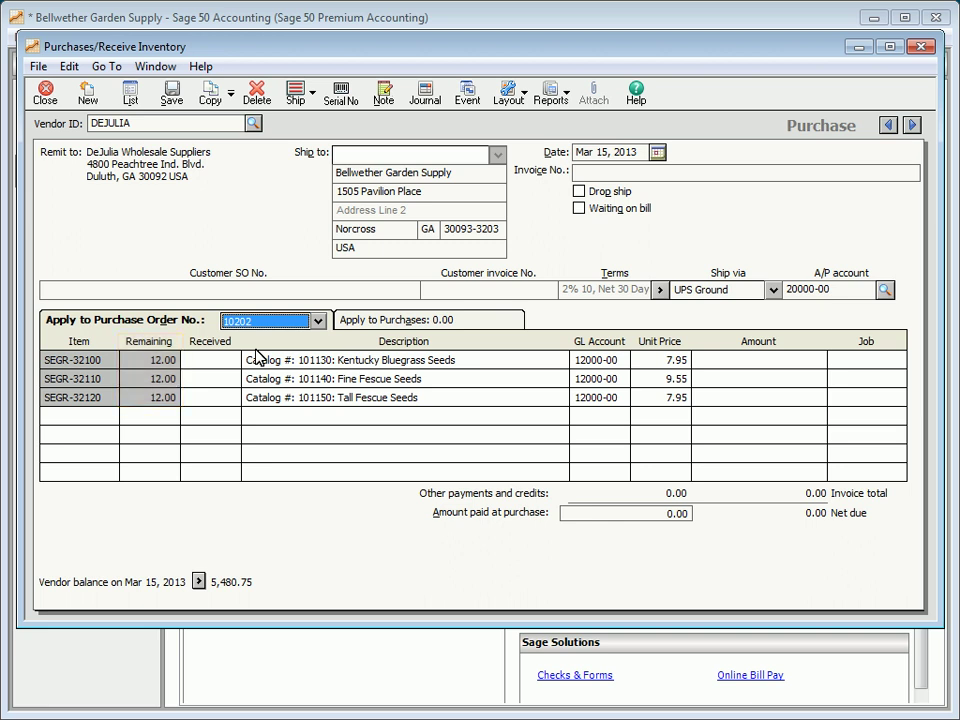
# Receive 12 each of the three seed items, enter invoice B11154, and save
pyautogui.click(197, 370)
pyautogui.write('12')
pyautogui.click(189, 383)
pyautogui.write('12')
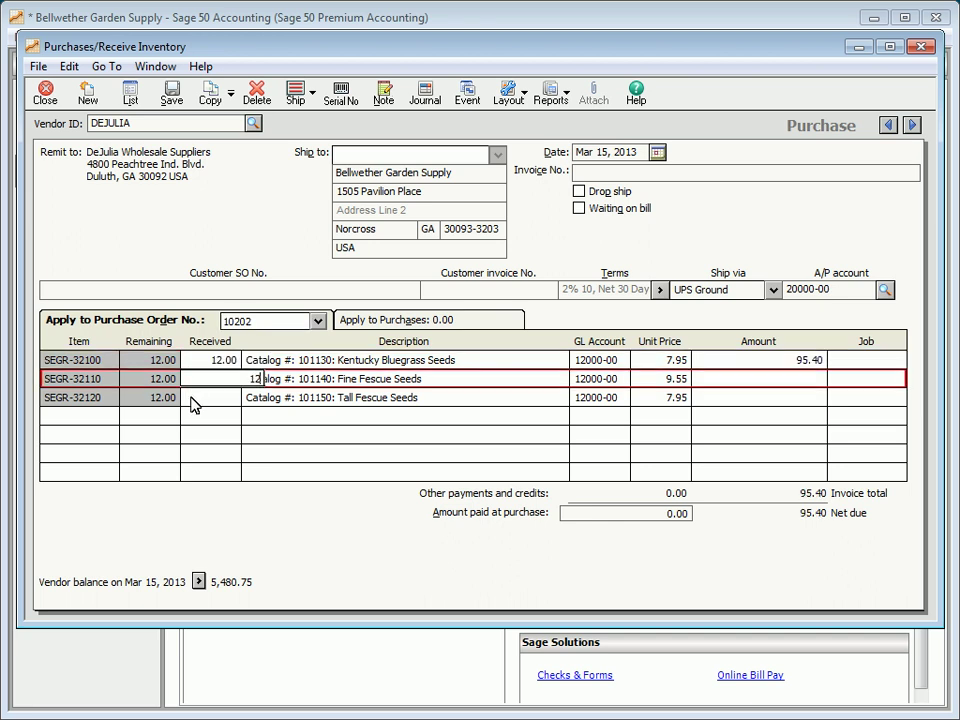
pyautogui.click(191, 398)
pyautogui.write('12')
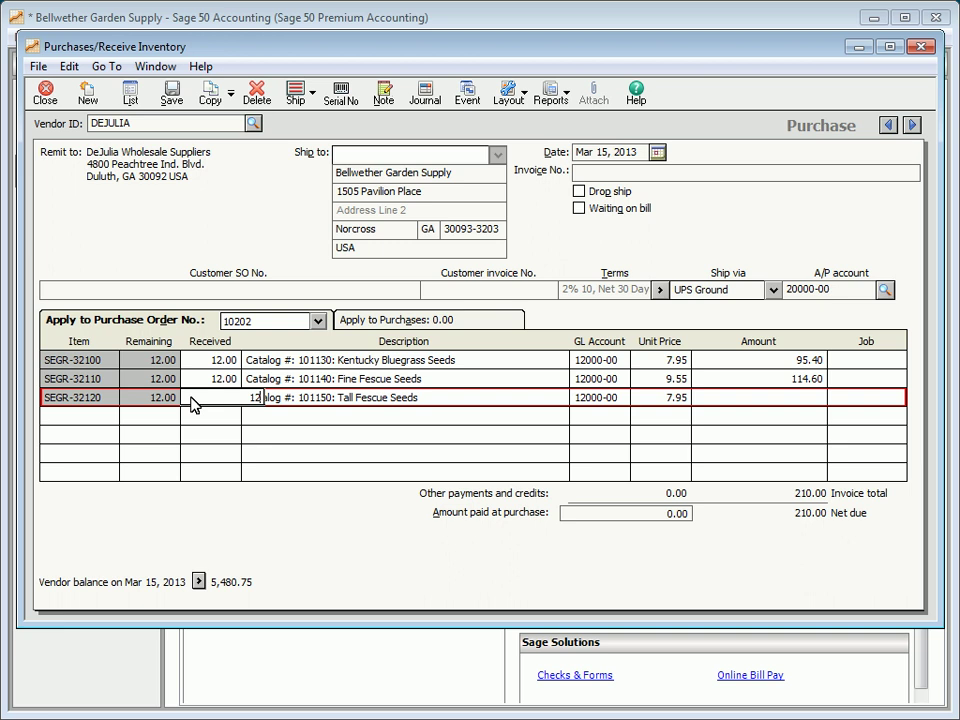
pyautogui.press('Tab')
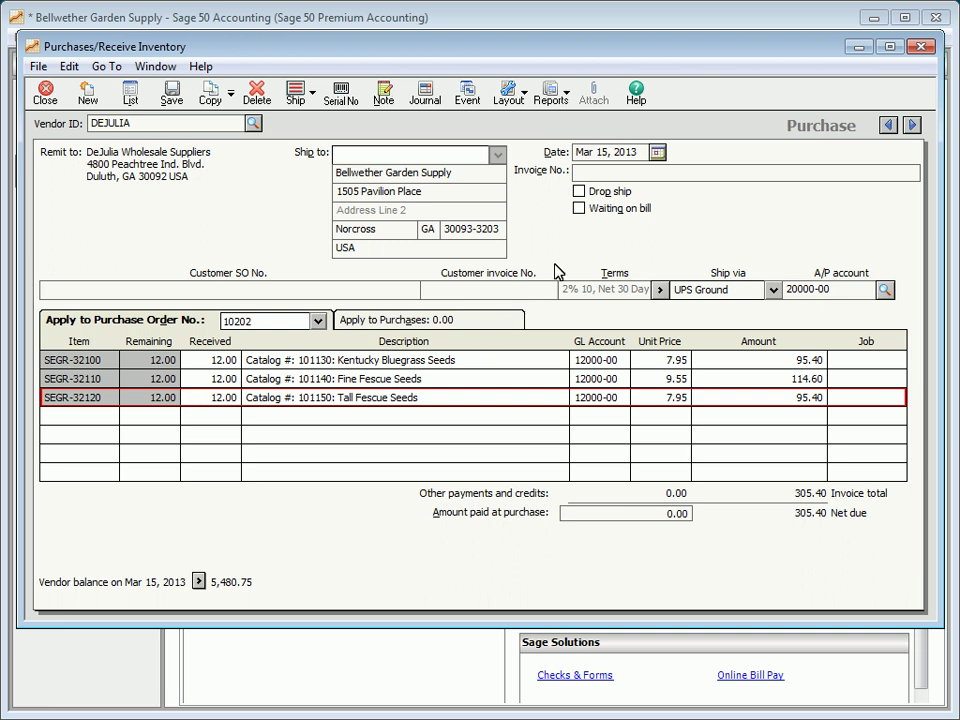
pyautogui.click(575, 174)
pyautogui.write('B11154')
pyautogui.click(172, 92)
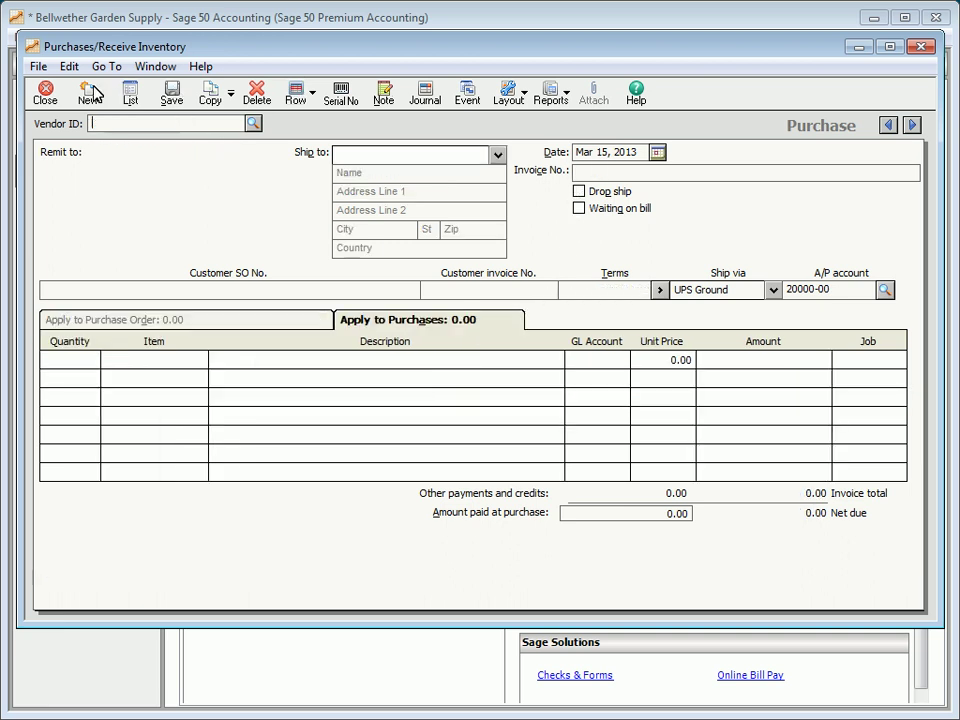
# Close the purchase entry and open a blank Pay Bill payment window
pyautogui.click(47, 92)
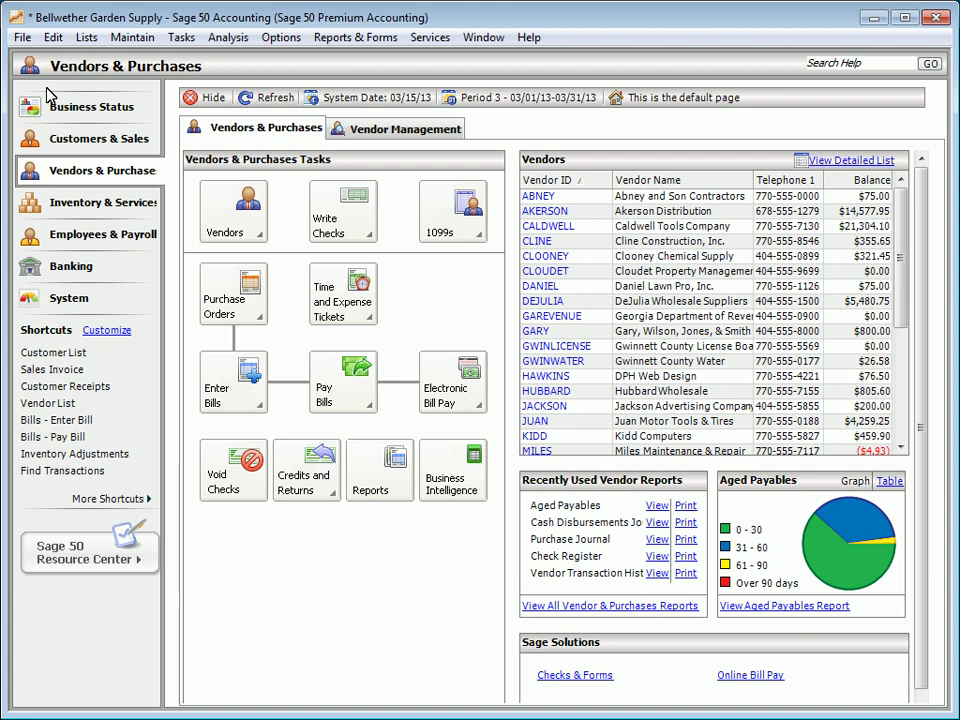
pyautogui.click(342, 396)
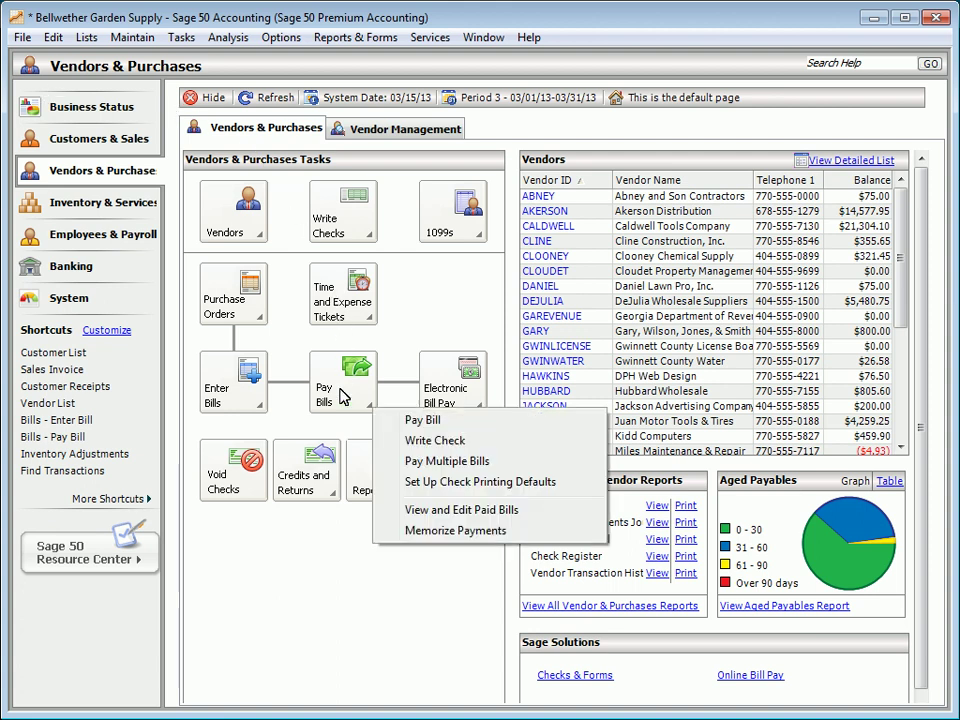
pyautogui.click(422, 421)
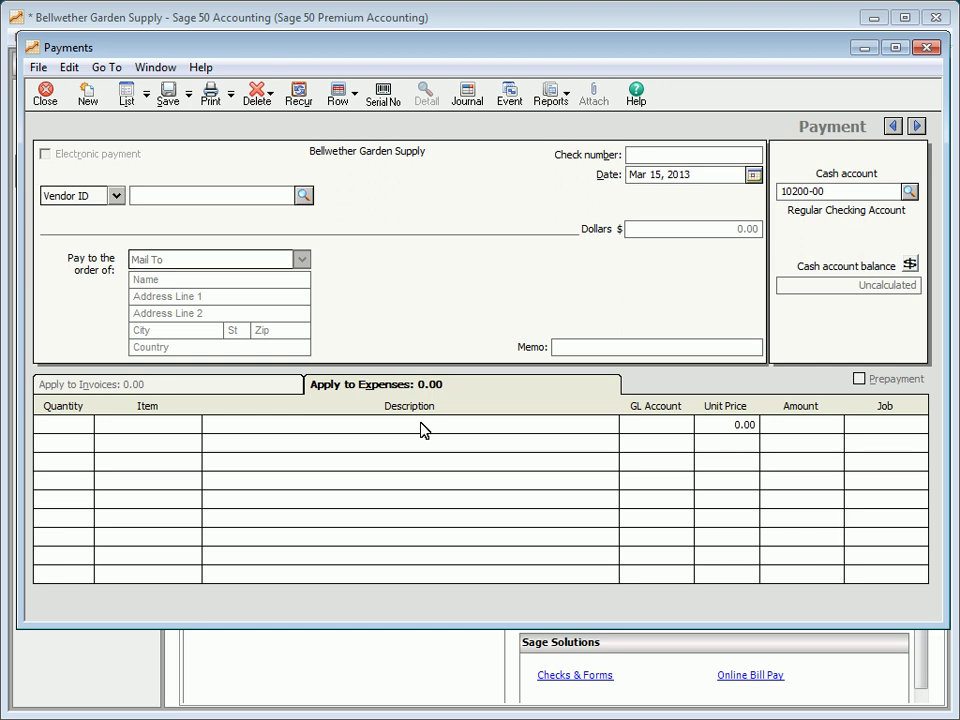
# Select vendor AKERSON, pay A-6411 and A-7811 fully and 2,500.00 toward A-9203
pyautogui.click(304, 195)
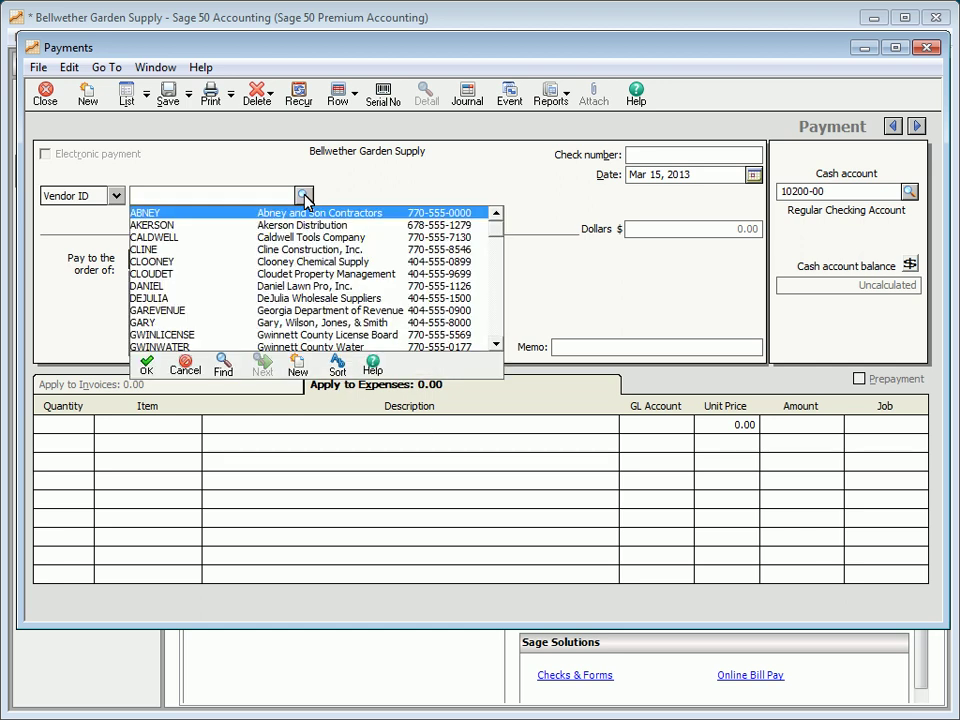
pyautogui.doubleClick(184, 226)
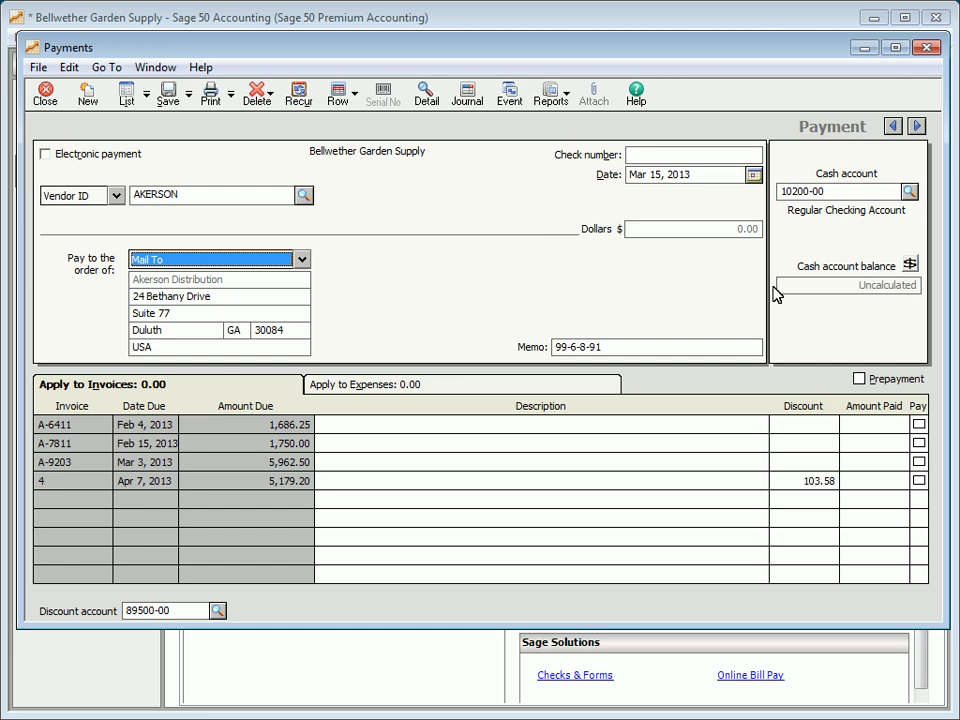
pyautogui.click(918, 424)
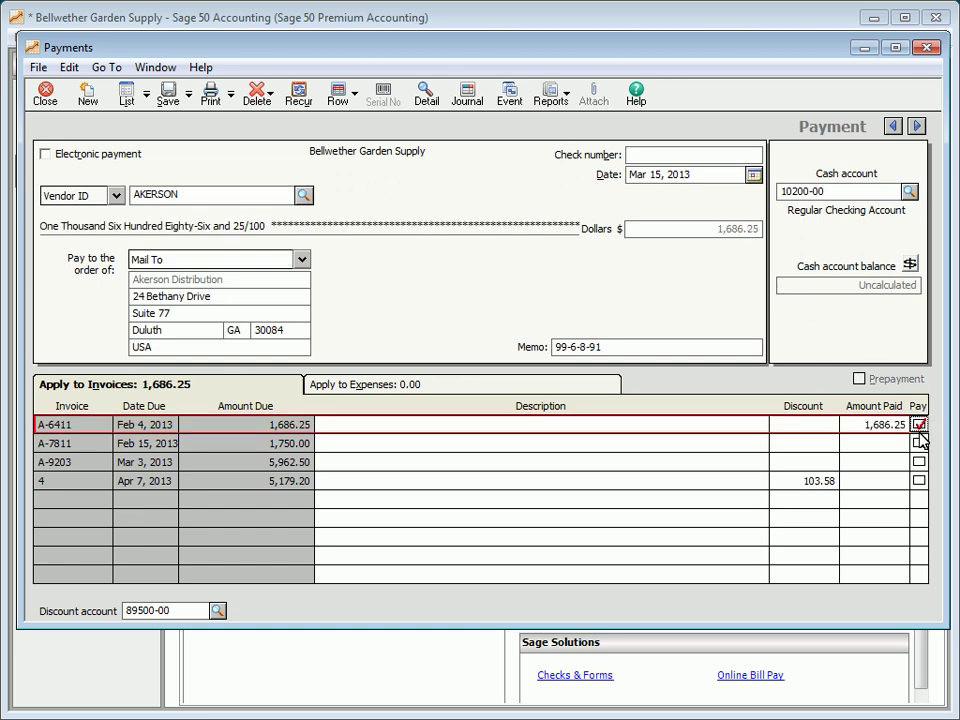
pyautogui.click(918, 443)
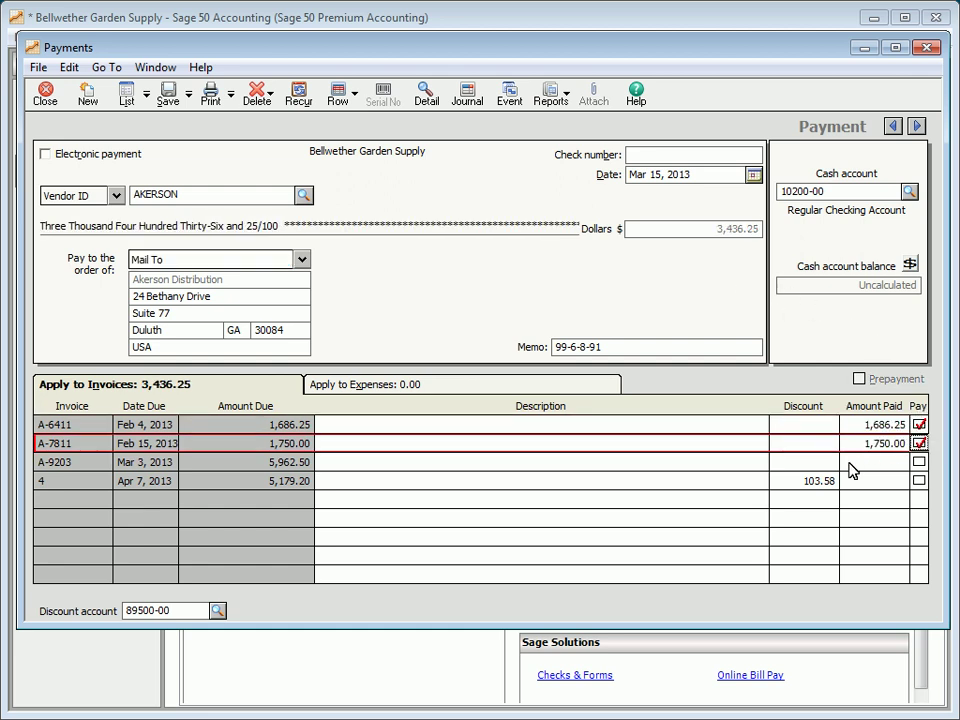
pyautogui.click(851, 467)
pyautogui.write('2500.00')
pyautogui.press('Tab')
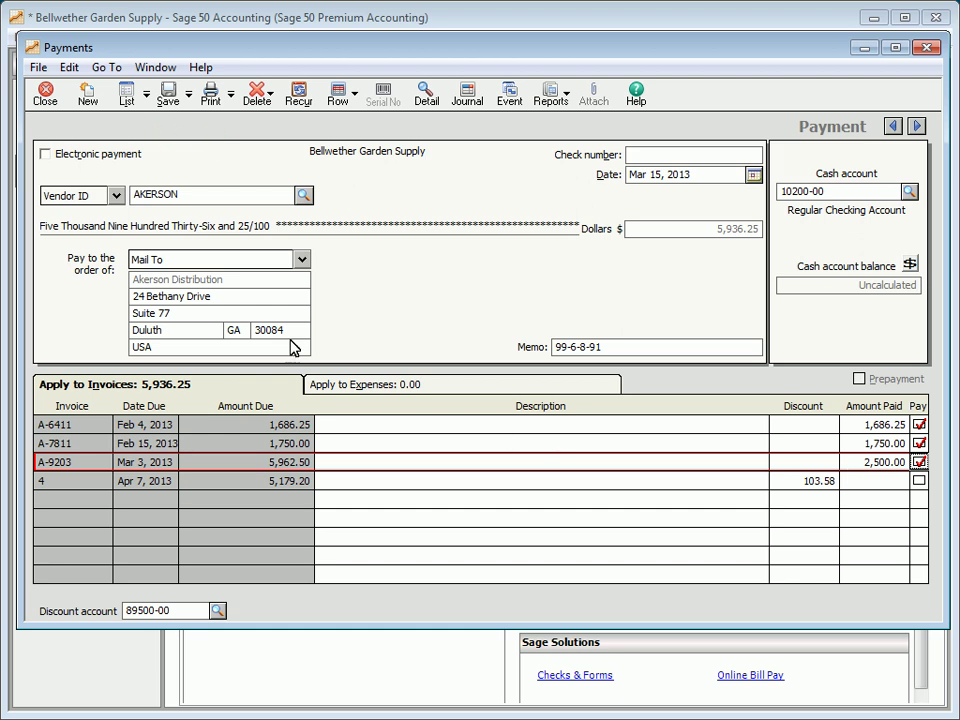
# Save the Akerson payment and choose CLOUDET as the next payee
pyautogui.click(167, 94)
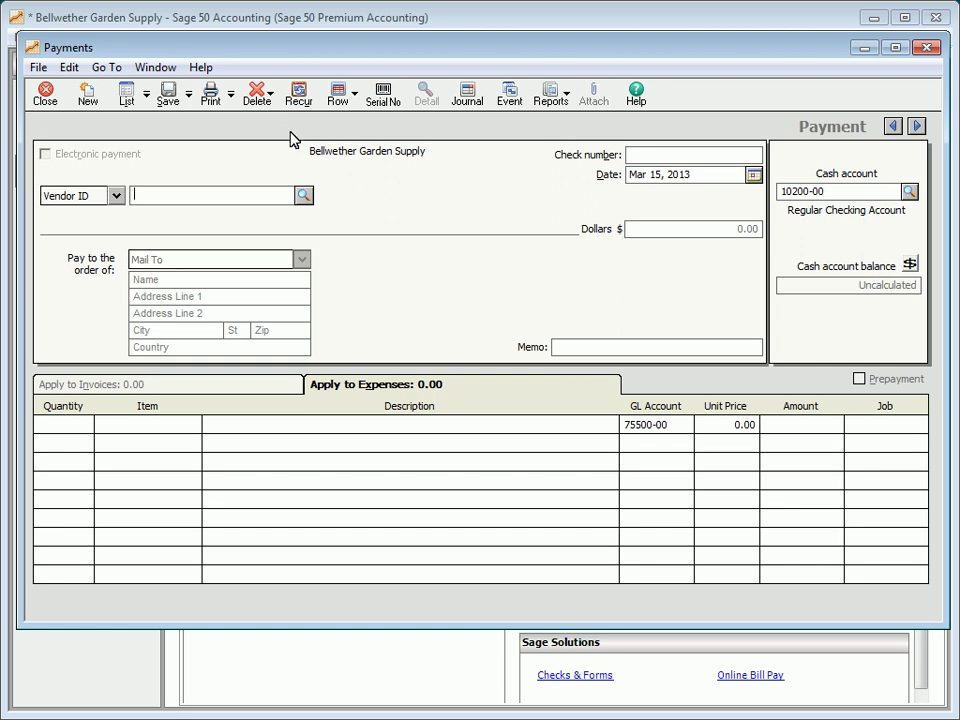
pyautogui.click(304, 194)
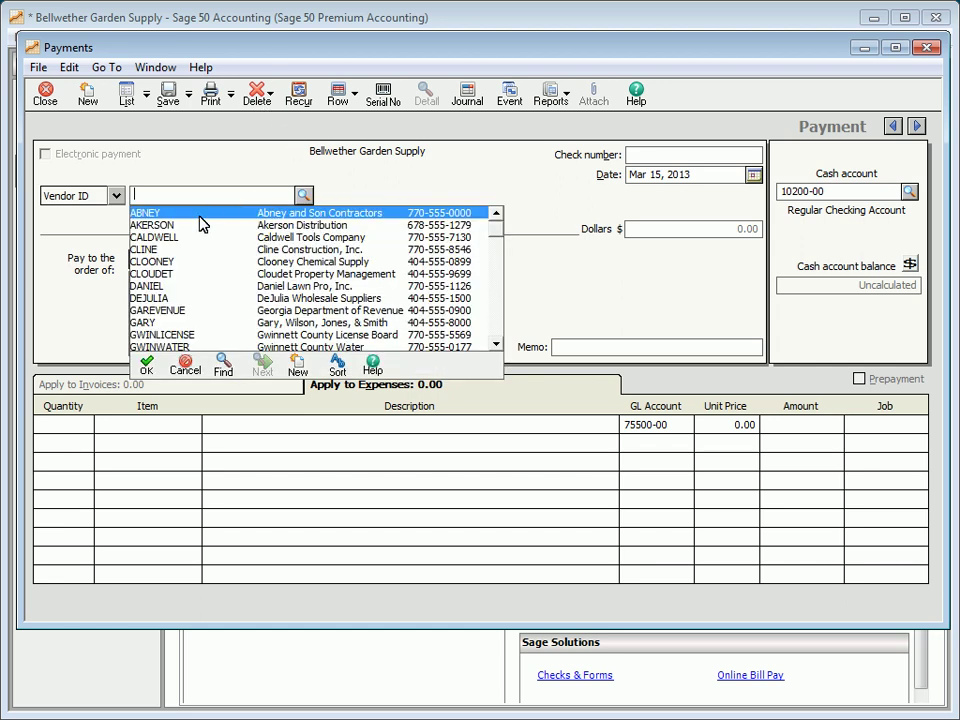
pyautogui.doubleClick(178, 274)
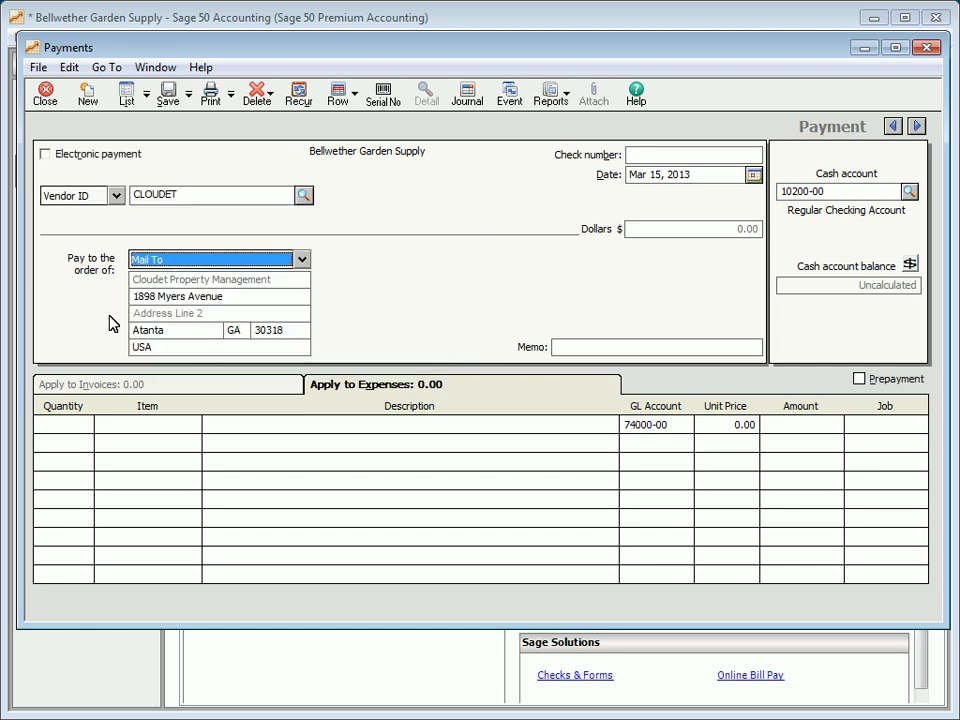
# Add an expense line of 10 BOOK-11010 at 5.20, totalling 52.00
pyautogui.click(91, 426)
pyautogui.write('10')
pyautogui.press('Tab')
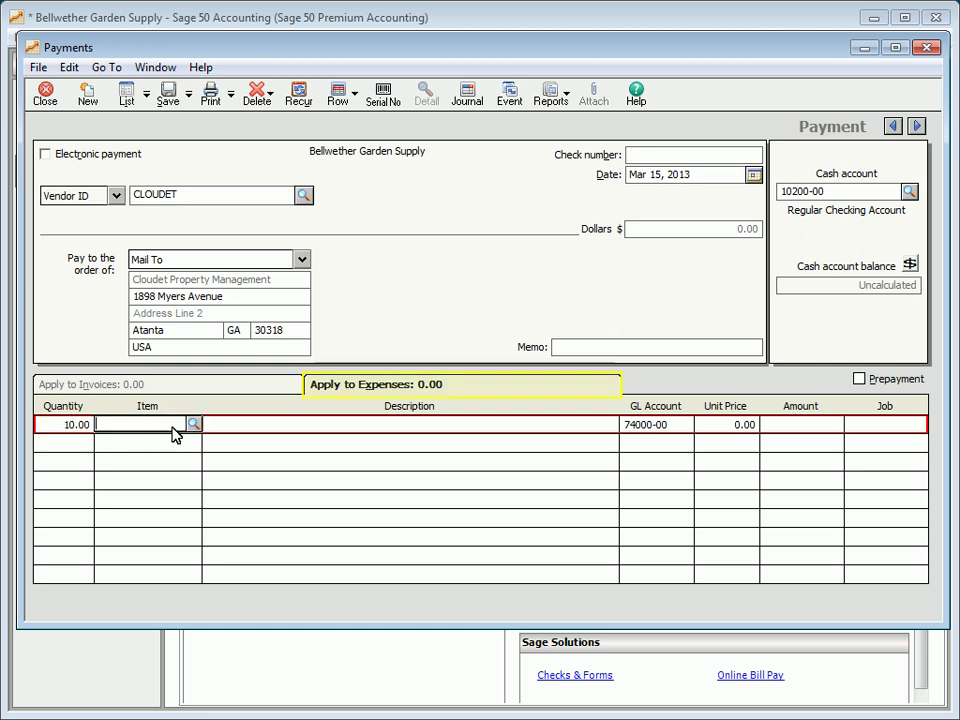
pyautogui.click(194, 424)
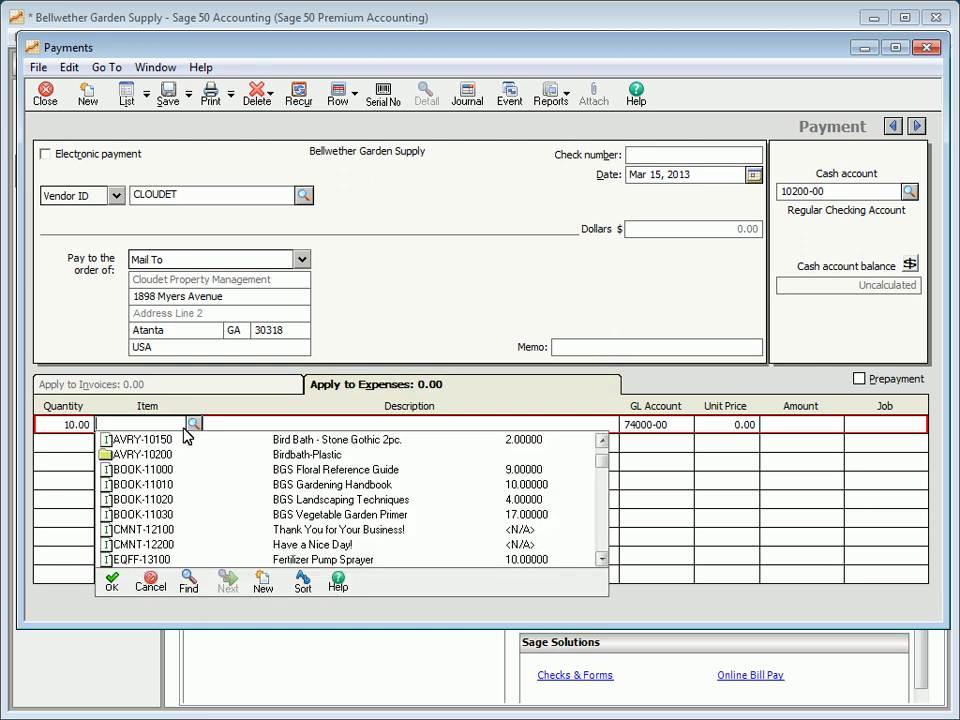
pyautogui.doubleClick(176, 487)
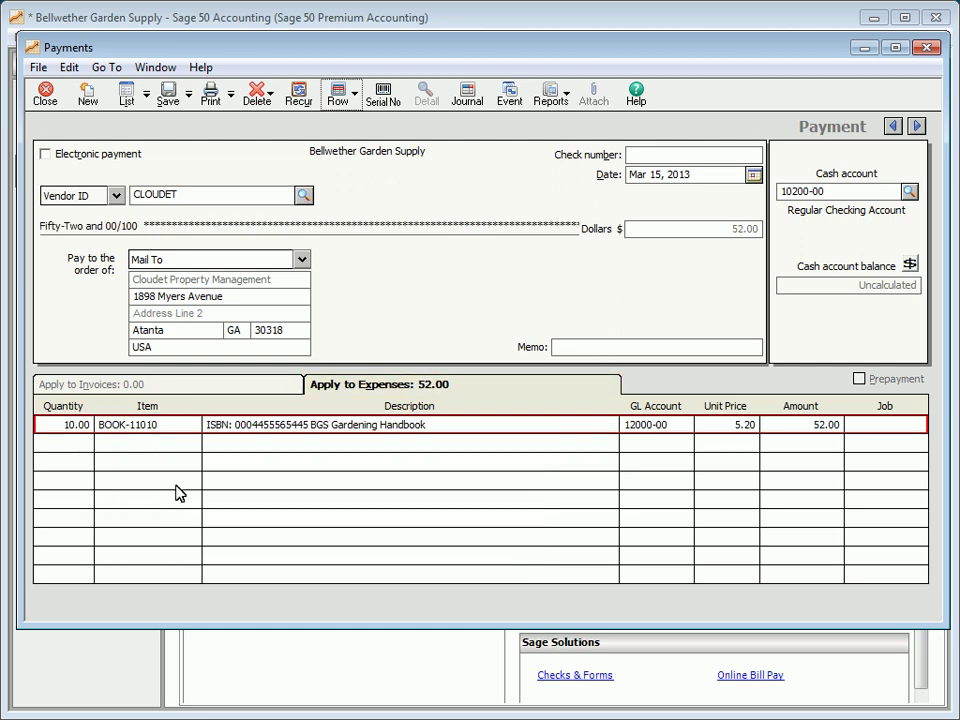
# Save the Cloudet payment and start a new payment to customer CANNON
pyautogui.click(158, 96)
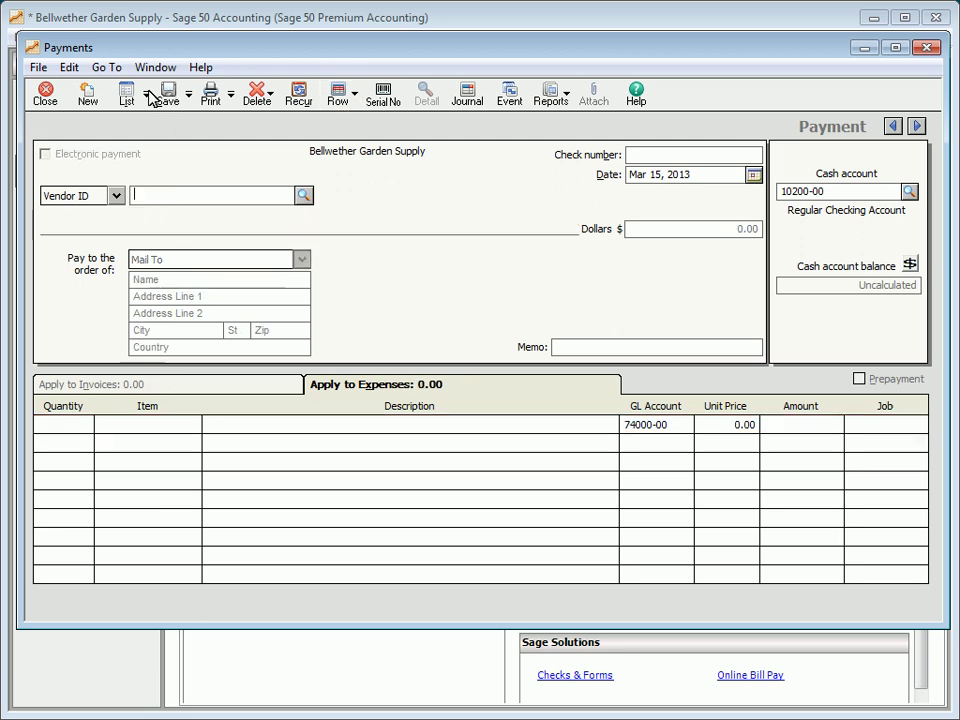
pyautogui.click(116, 195)
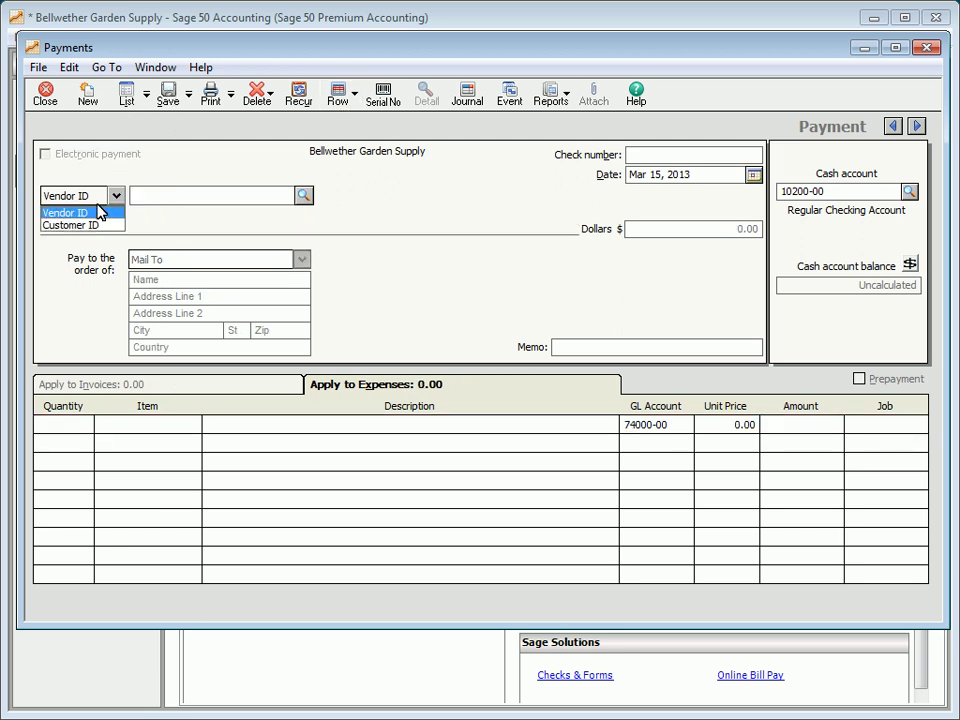
pyautogui.click(98, 225)
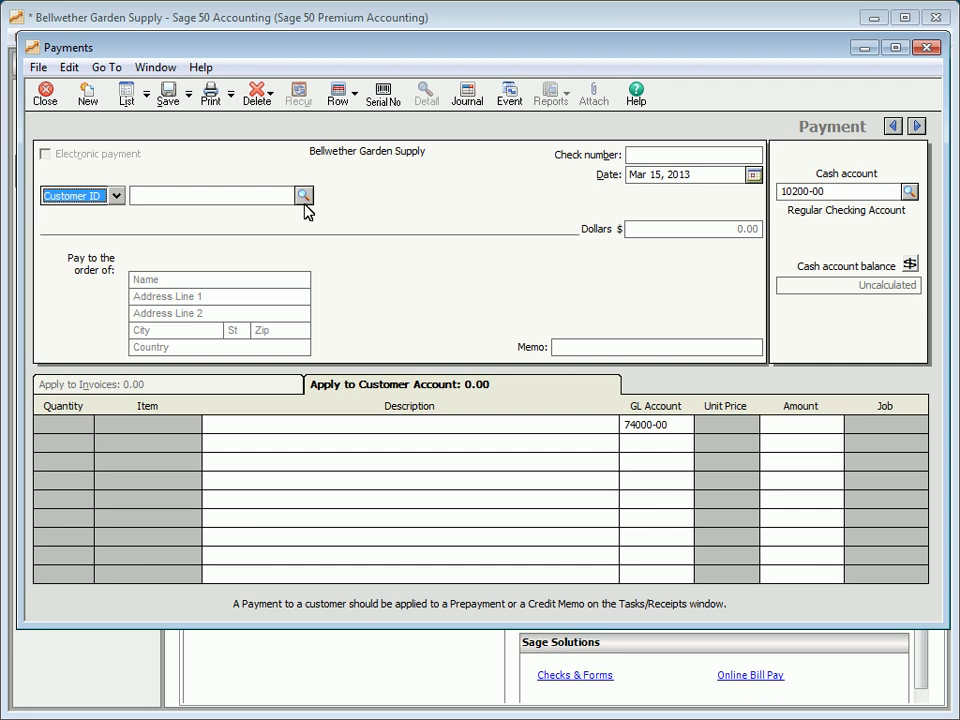
pyautogui.click(307, 203)
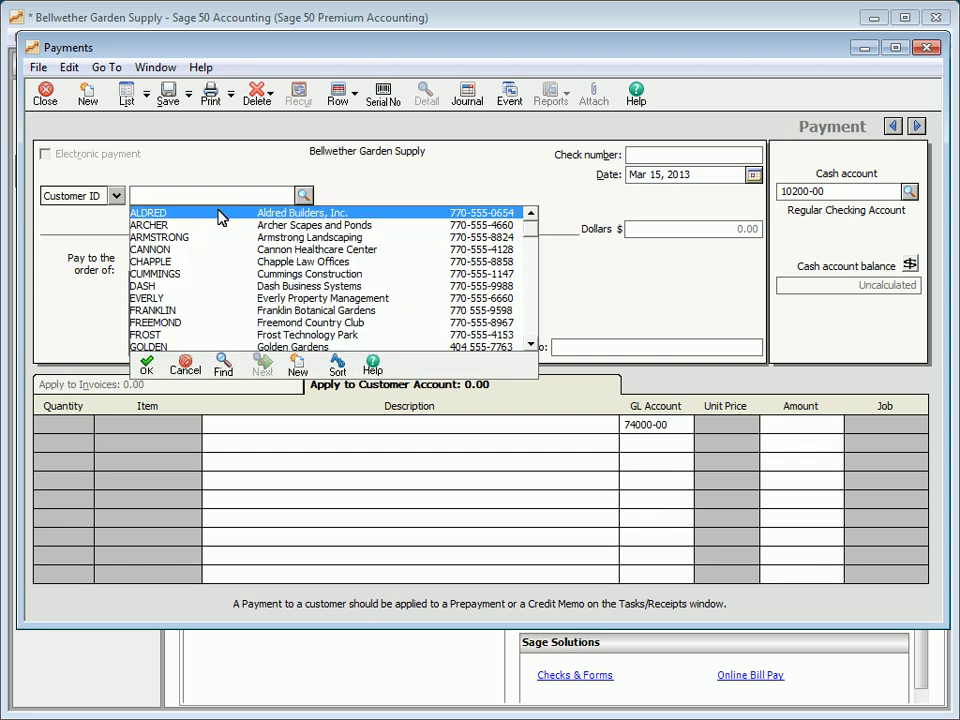
pyautogui.doubleClick(189, 252)
# Save a 26.00 'Refund' line for Cannon, then close and discard the unsaved DeJulia payment
pyautogui.click(383, 430)
pyautogui.write('R')
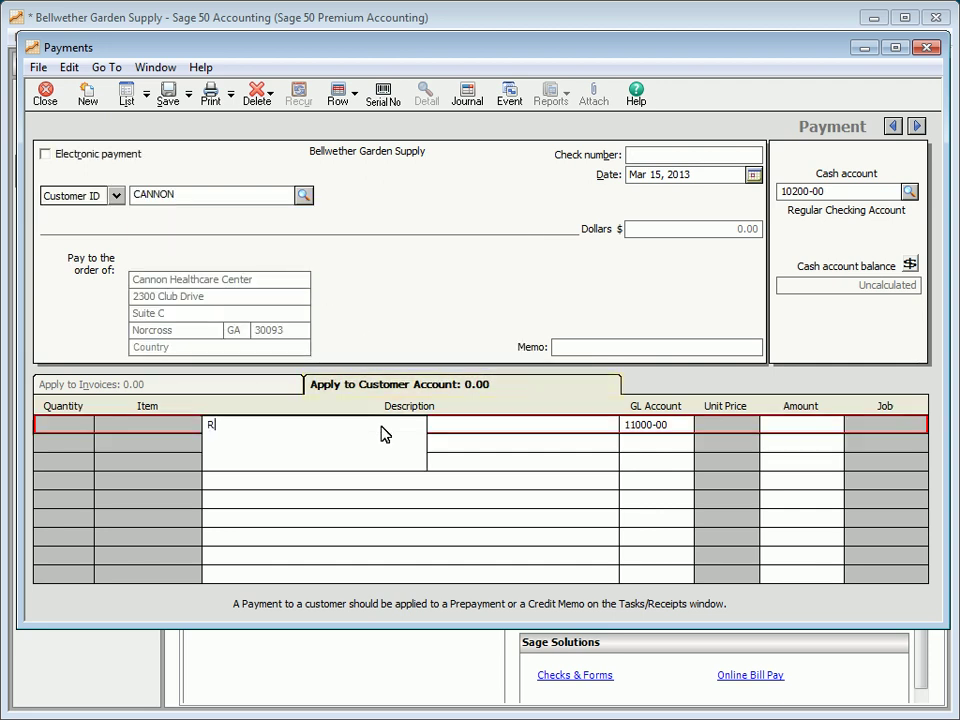
pyautogui.write('efund')
pyautogui.press('Tab')
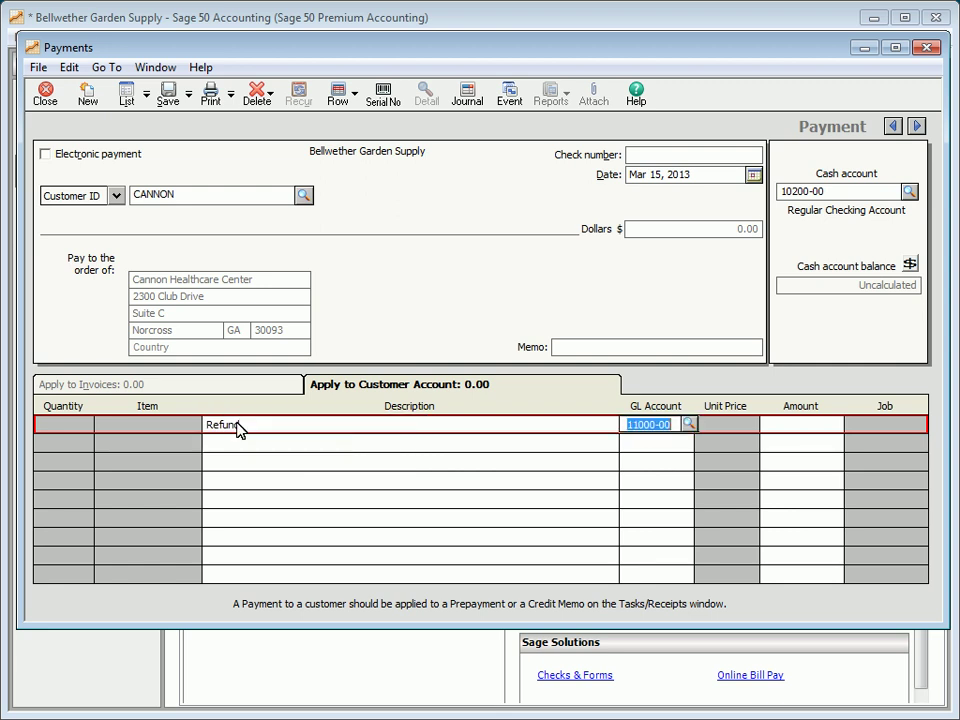
pyautogui.press('Tab')
pyautogui.write('26.00')
pyautogui.hotkey('ctrl', 's')
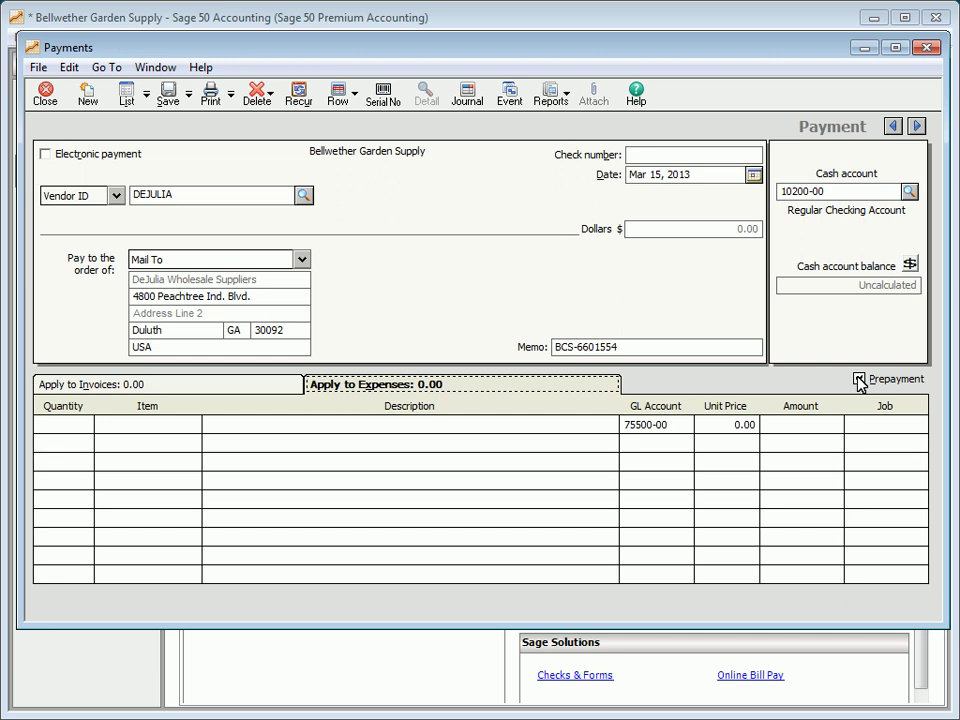
pyautogui.click(44, 94)
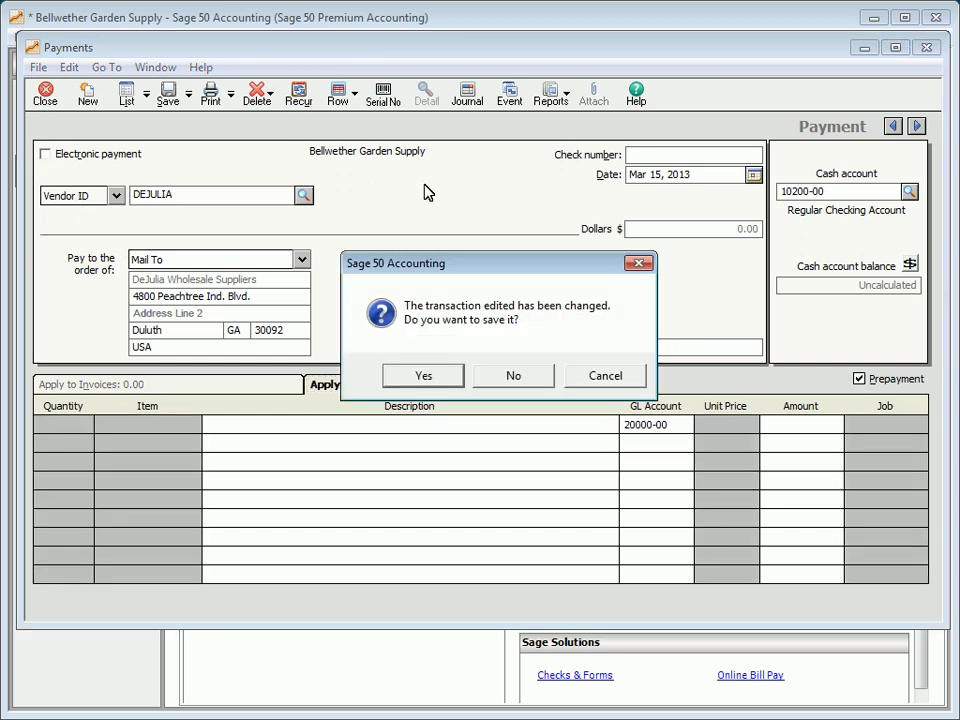
pyautogui.click(511, 377)
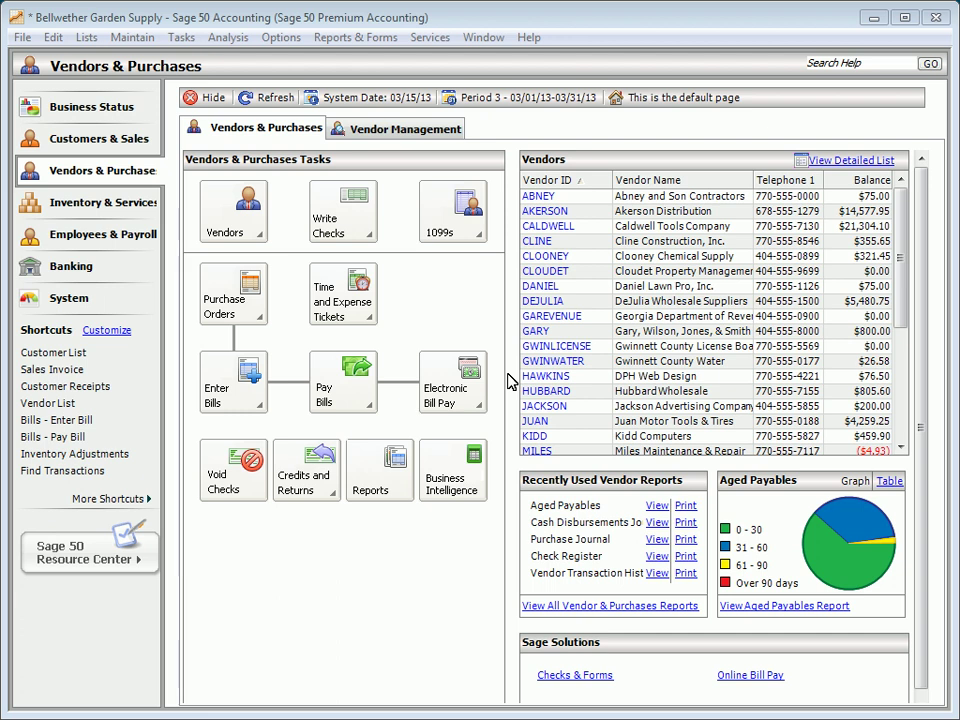
# Start a new check payable to vendor MONICASBBQ (Monica's BBQ Bonanza)
pyautogui.click(340, 216)
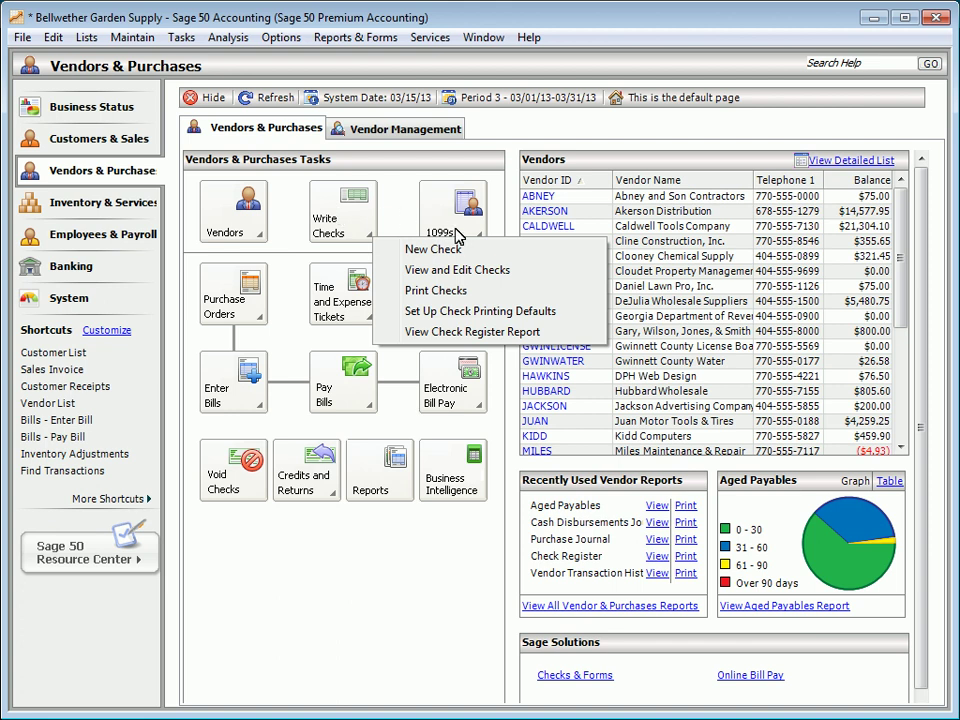
pyautogui.click(435, 250)
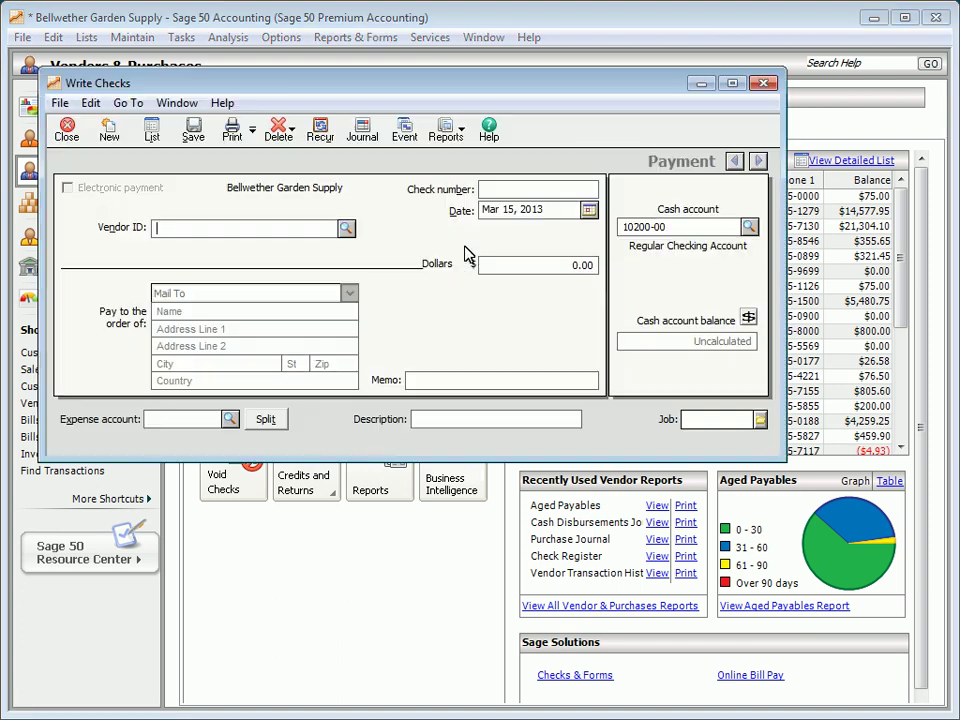
pyautogui.click(347, 228)
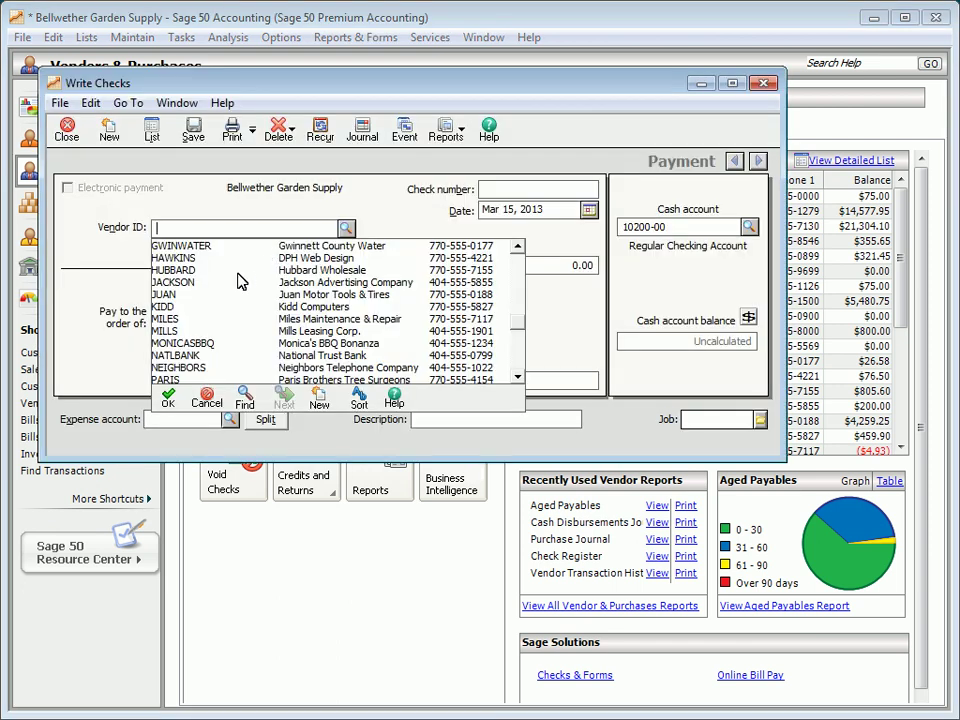
pyautogui.doubleClick(222, 350)
# Enter 124.56 as the amount and 1269 as the check number, then save and close
pyautogui.click(522, 266)
pyautogui.write('124.56')
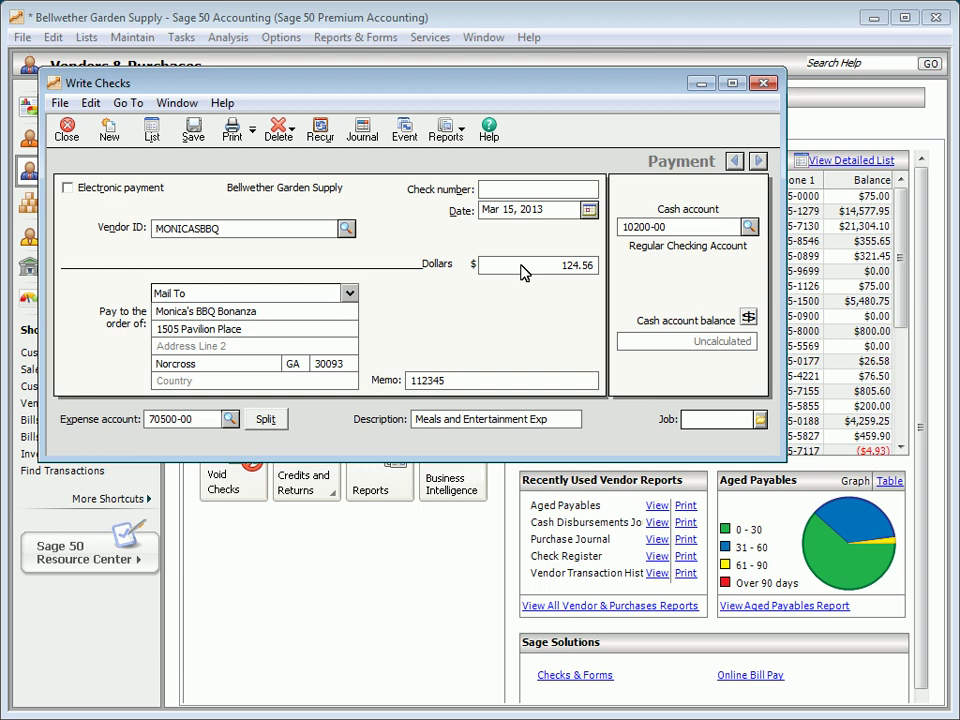
pyautogui.press('Tab')
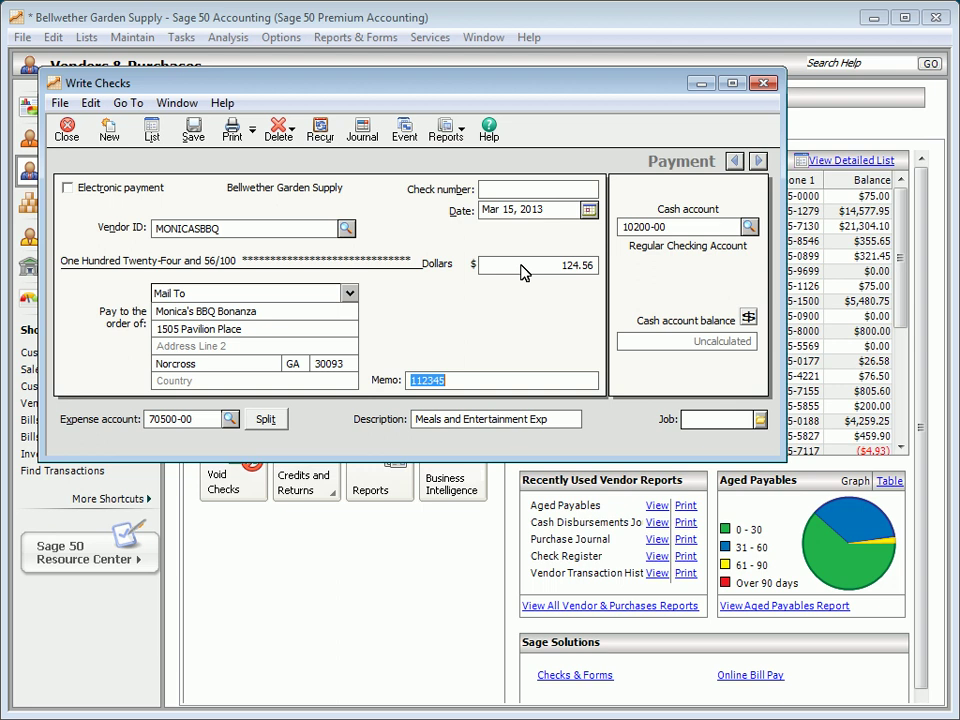
pyautogui.click(486, 191)
pyautogui.write('1269')
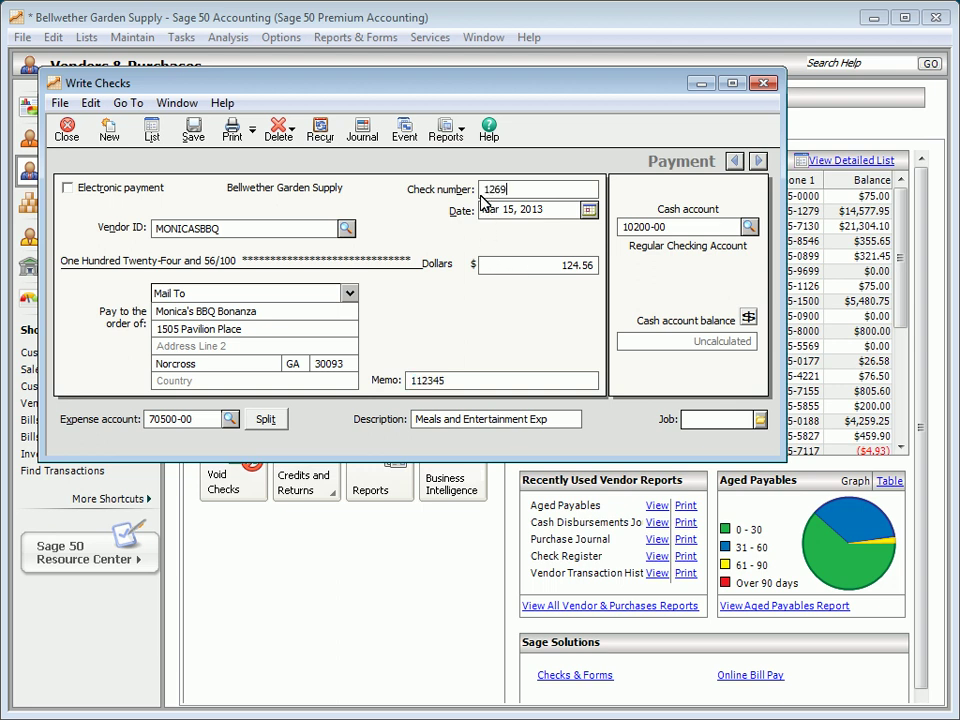
pyautogui.press('Tab')
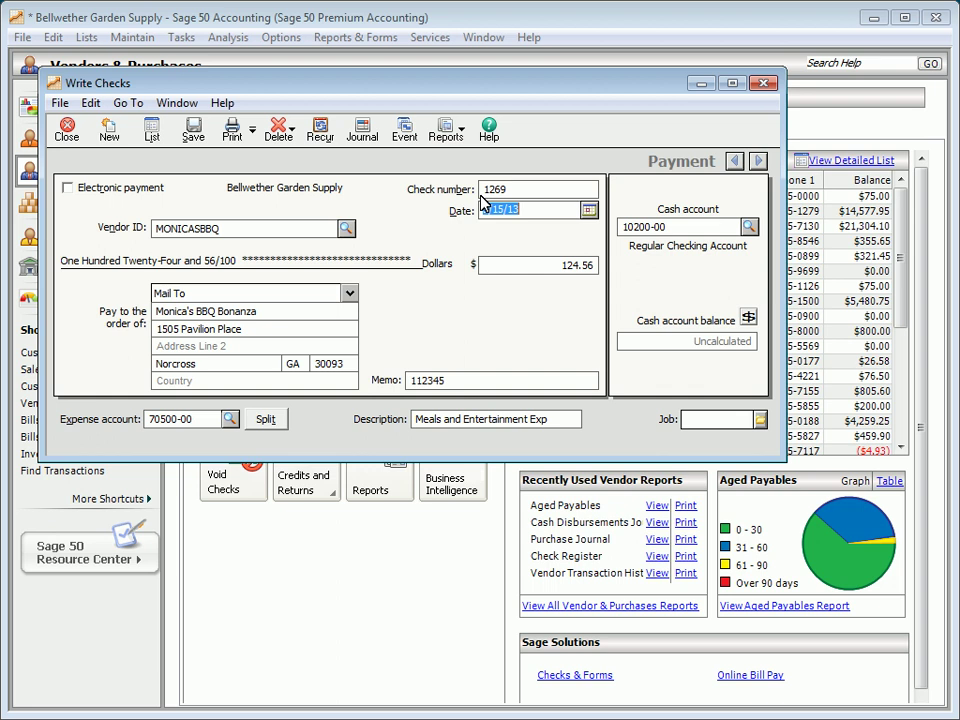
pyautogui.click(193, 131)
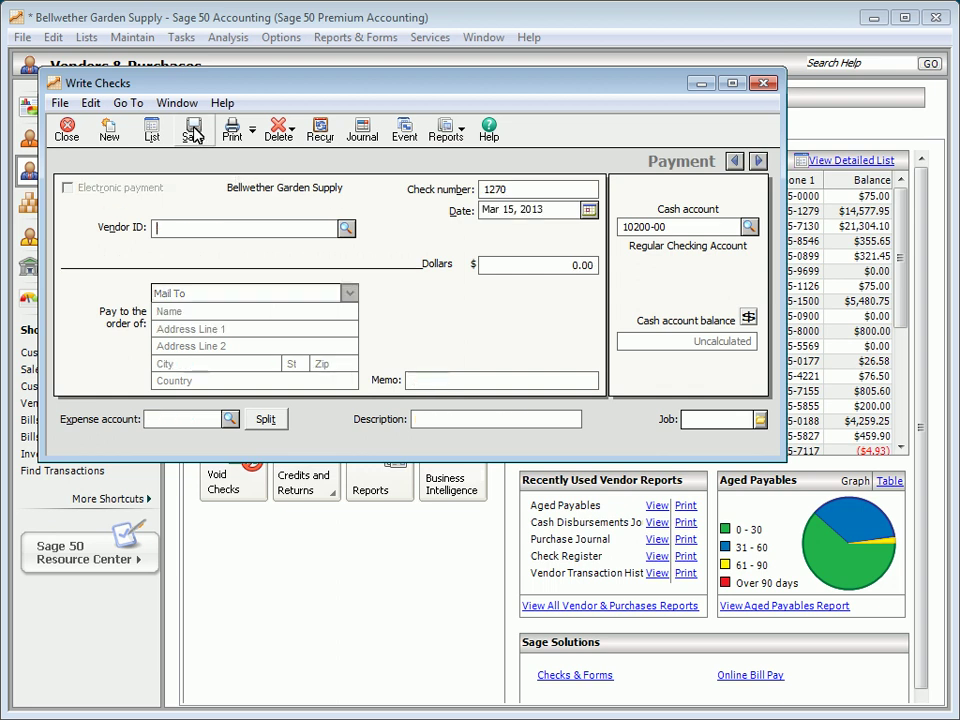
pyautogui.click(66, 130)
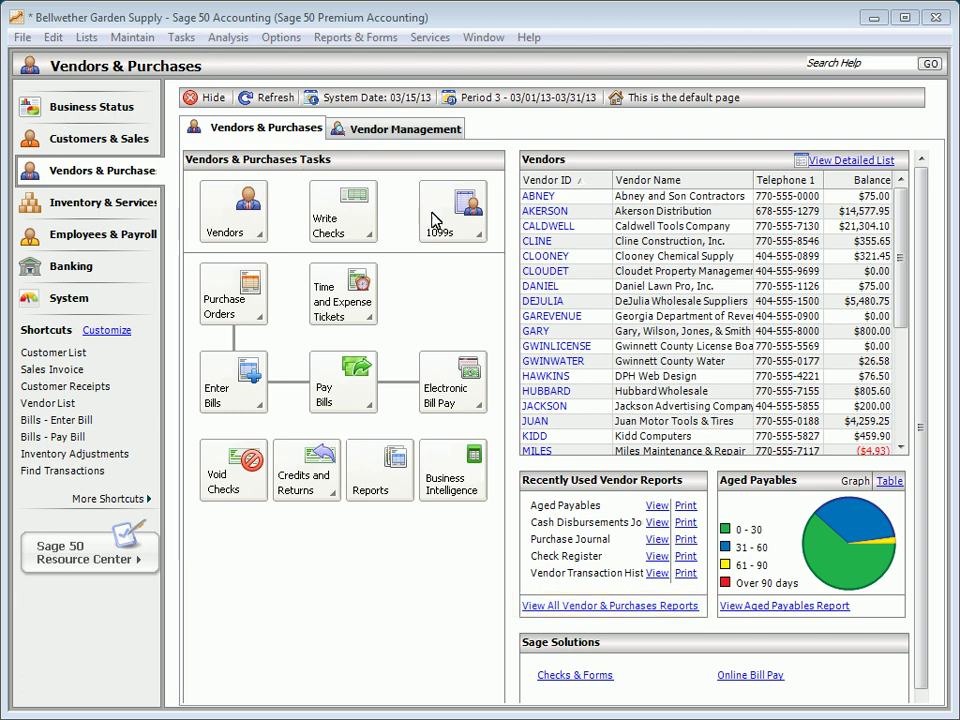
# From all vendor reports, view the Check Register and Purchase Journal, then open Vendor Ledgers
pyautogui.click(613, 606)
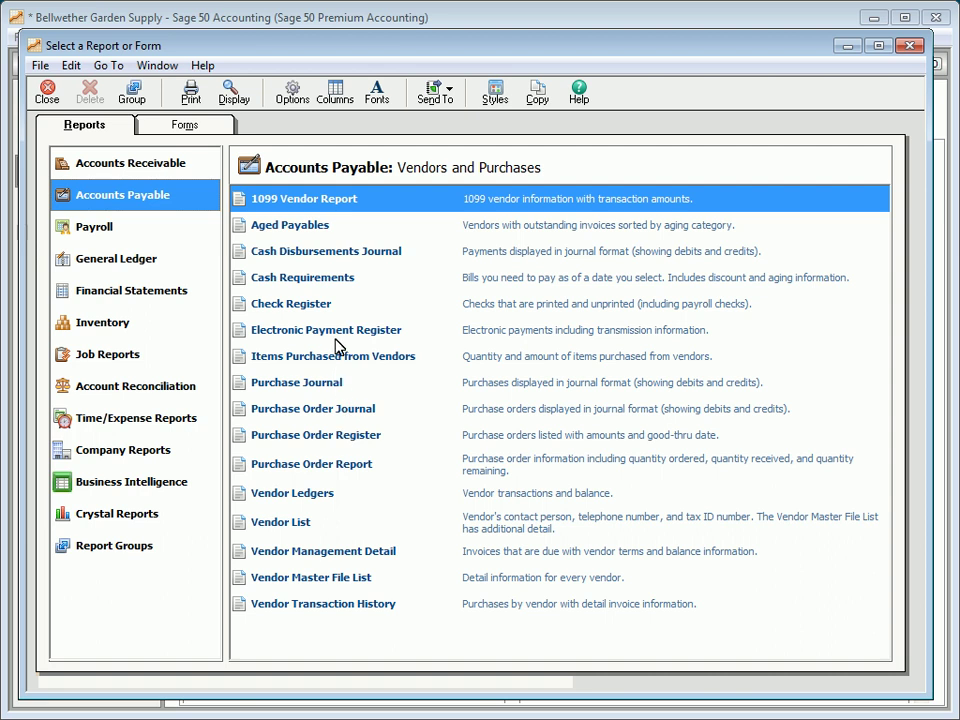
pyautogui.doubleClick(335, 309)
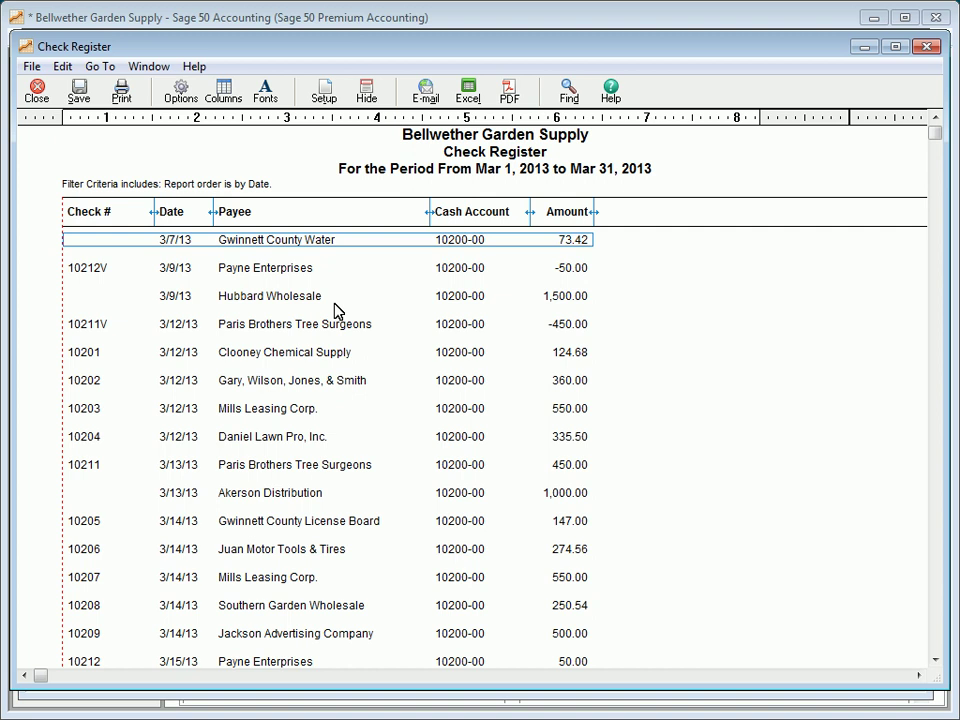
pyautogui.click(36, 91)
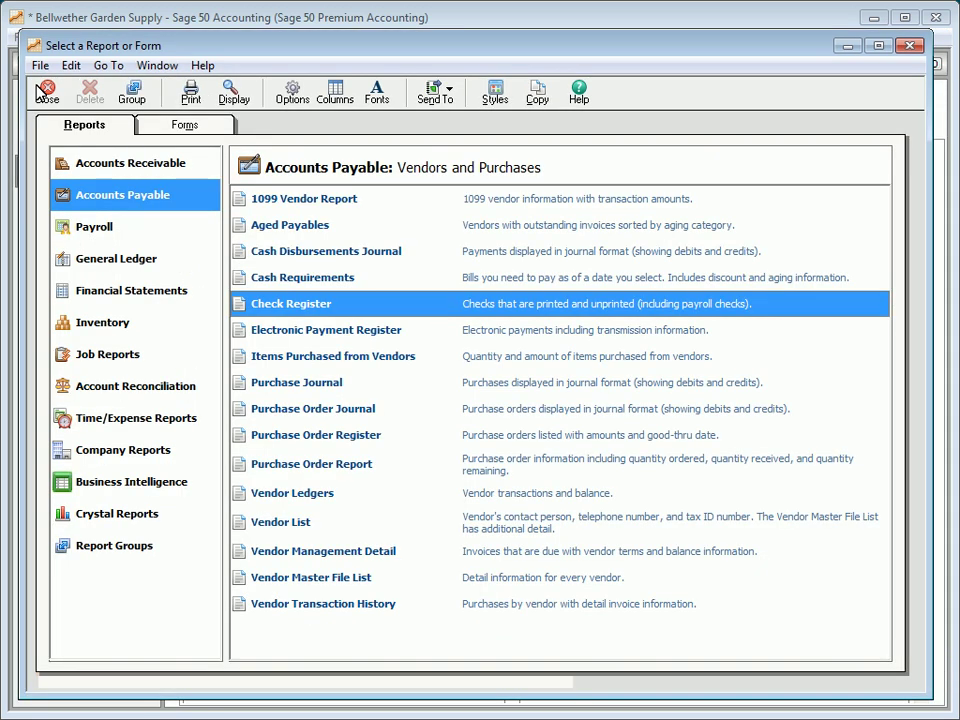
pyautogui.doubleClick(276, 382)
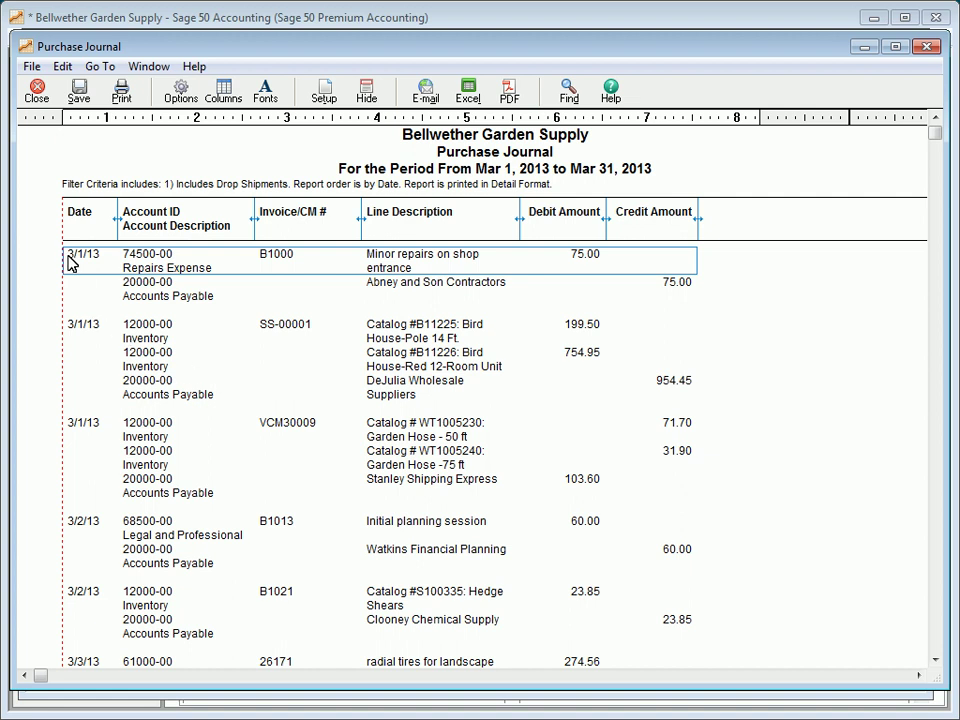
pyautogui.click(33, 91)
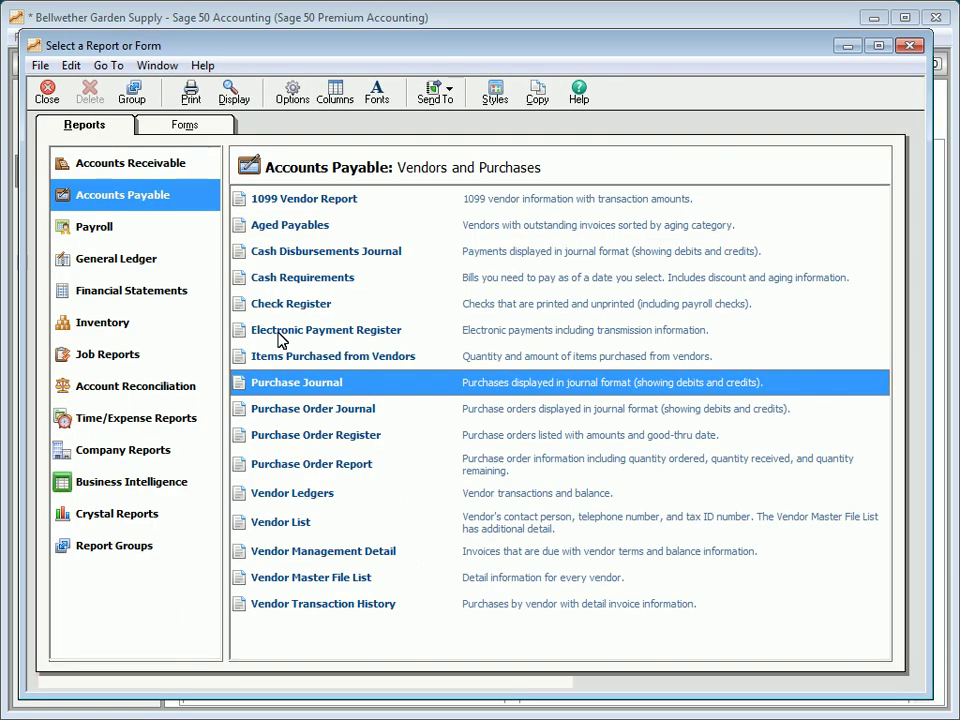
pyautogui.doubleClick(293, 494)
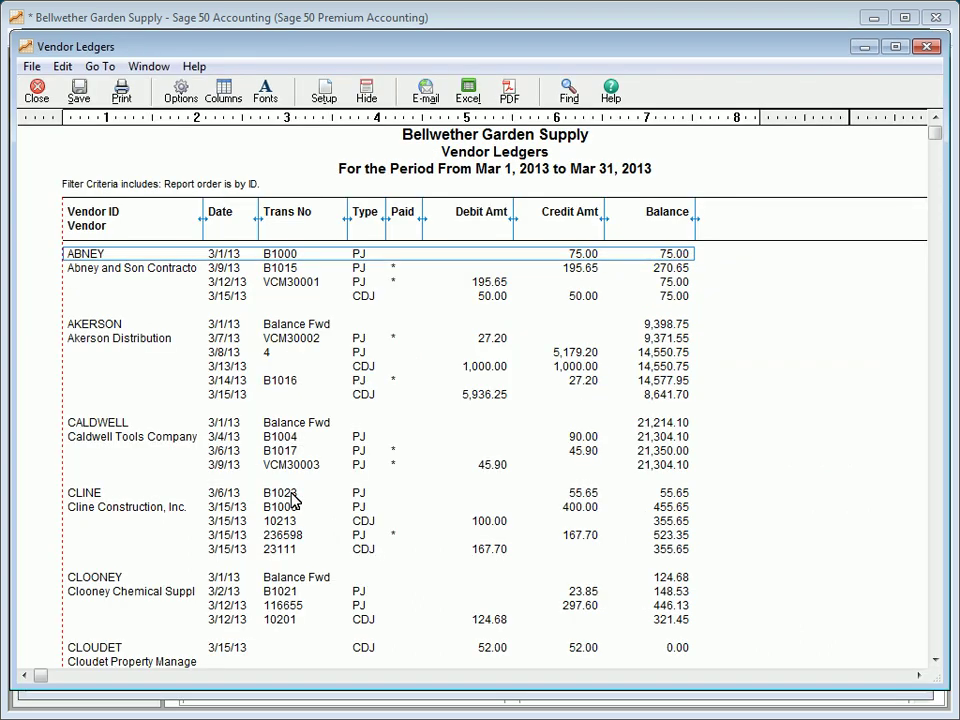